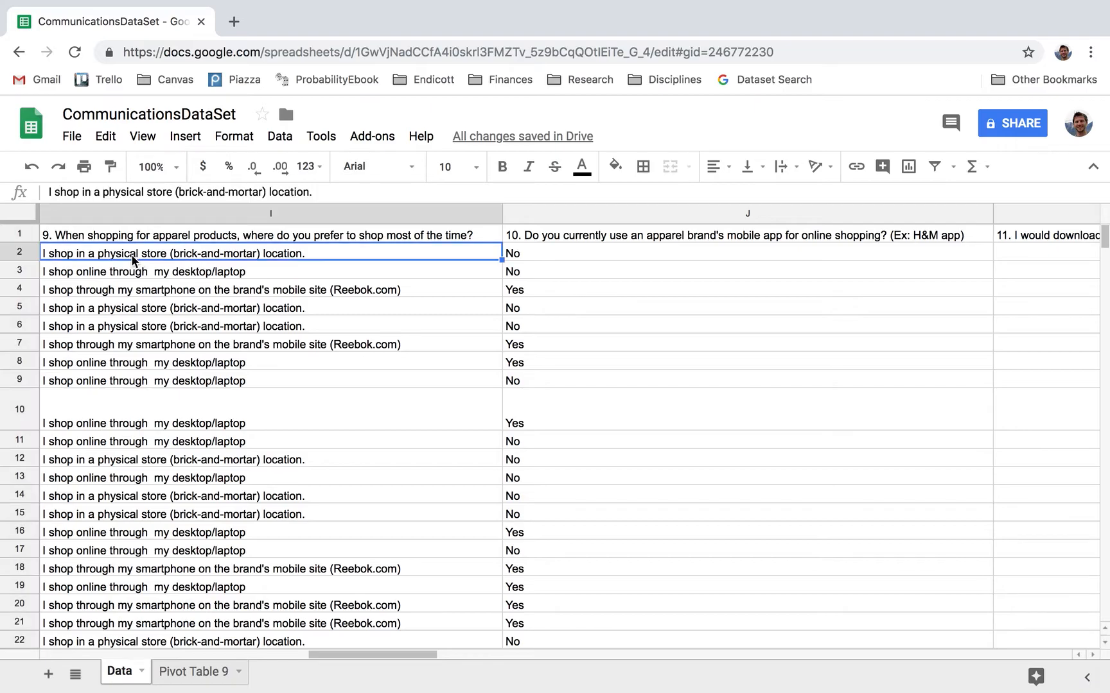
Examine the gender column and the question 9 shopping-preference answers in the Data sheet
{"action": "left_click", "coordinate": [162, 275]}
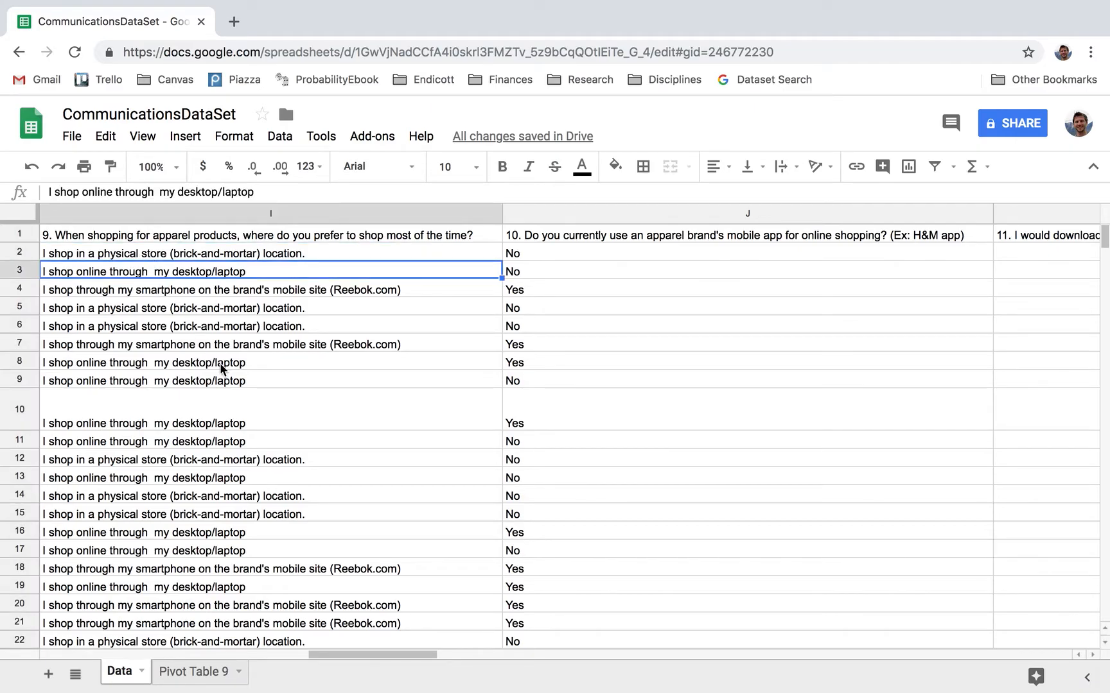
{"action": "left_click", "coordinate": [156, 289]}
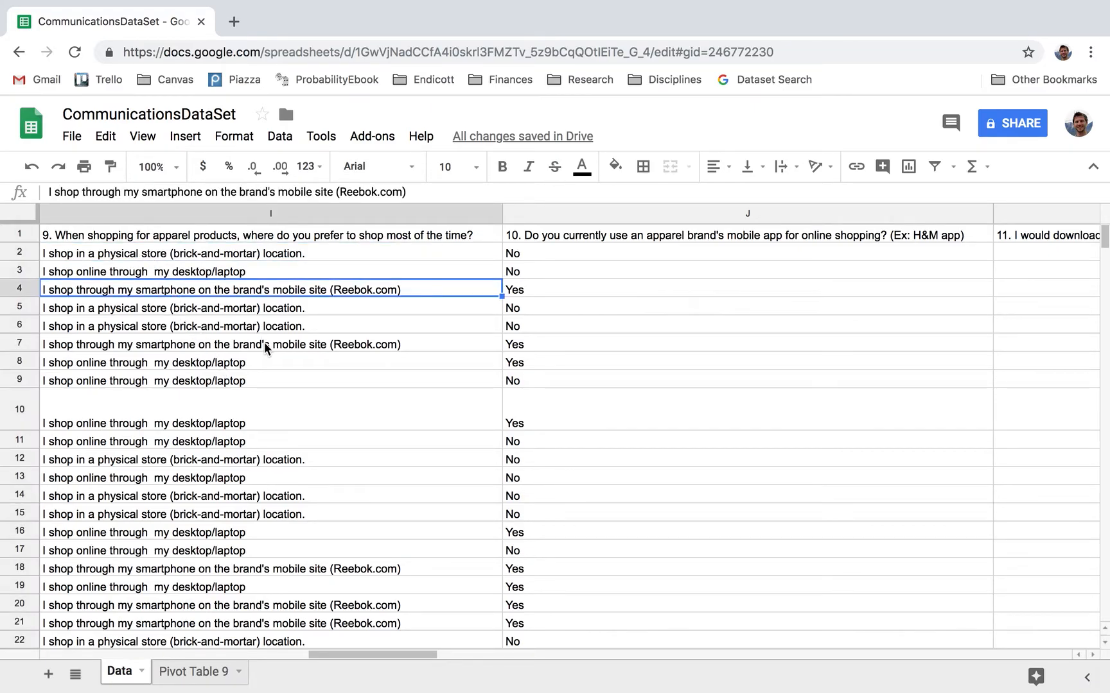
{"action": "scroll", "coordinate": [263, 344], "scroll_direction": "left", "scroll_amount": 5}
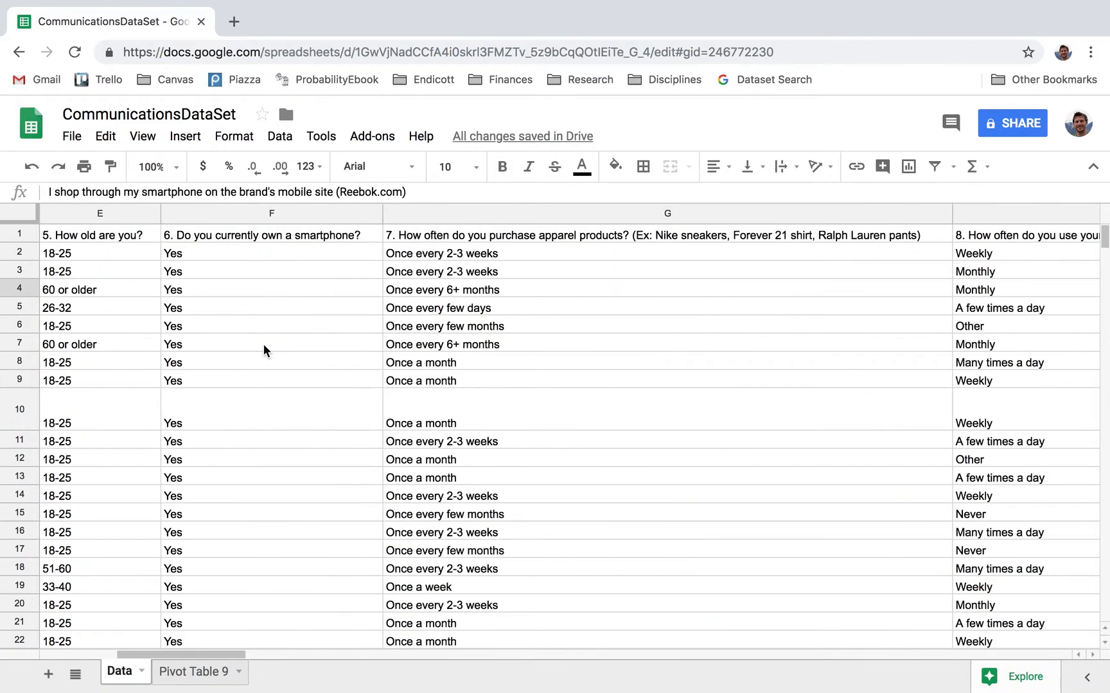
{"action": "scroll", "coordinate": [263, 347], "scroll_direction": "left", "scroll_amount": 5}
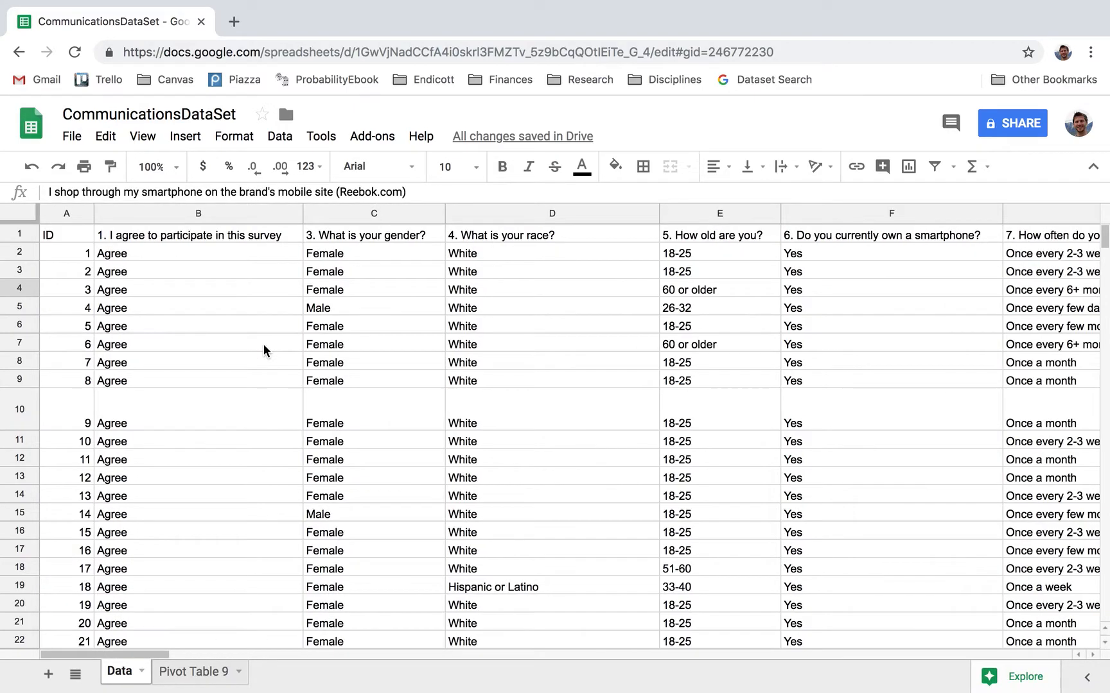
{"action": "left_click", "coordinate": [352, 235]}
{"action": "scroll", "coordinate": [535, 325], "scroll_direction": "right", "scroll_amount": 6}
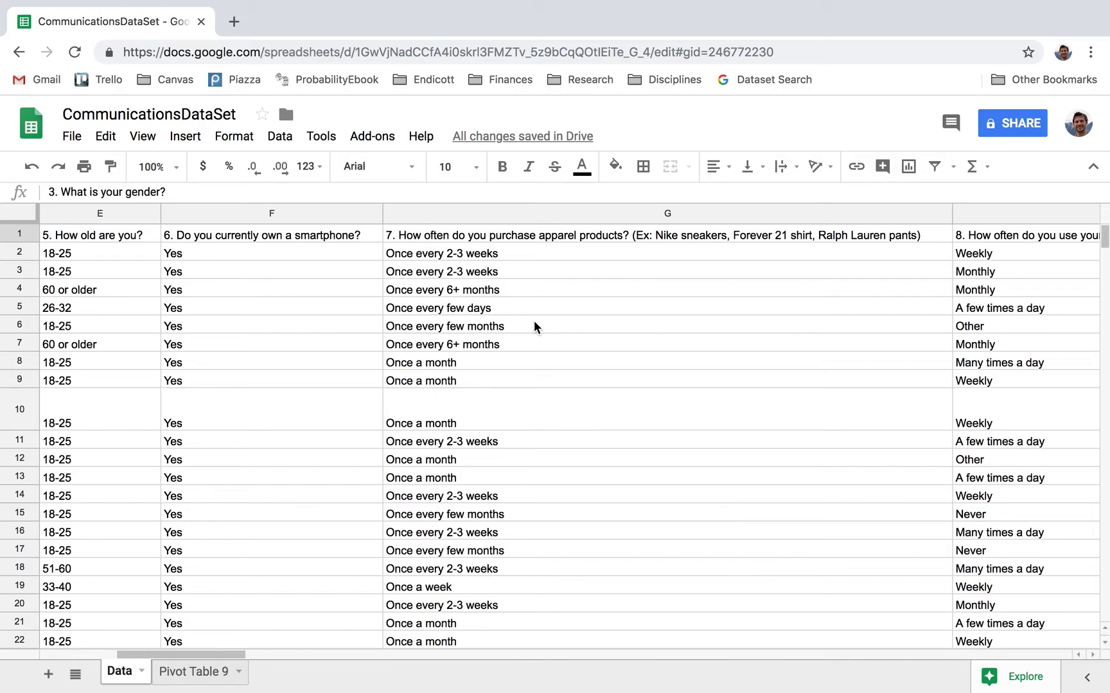
{"action": "scroll", "coordinate": [534, 326], "scroll_direction": "right", "scroll_amount": 4}
{"action": "scroll", "coordinate": [534, 326], "scroll_direction": "right", "scroll_amount": 6}
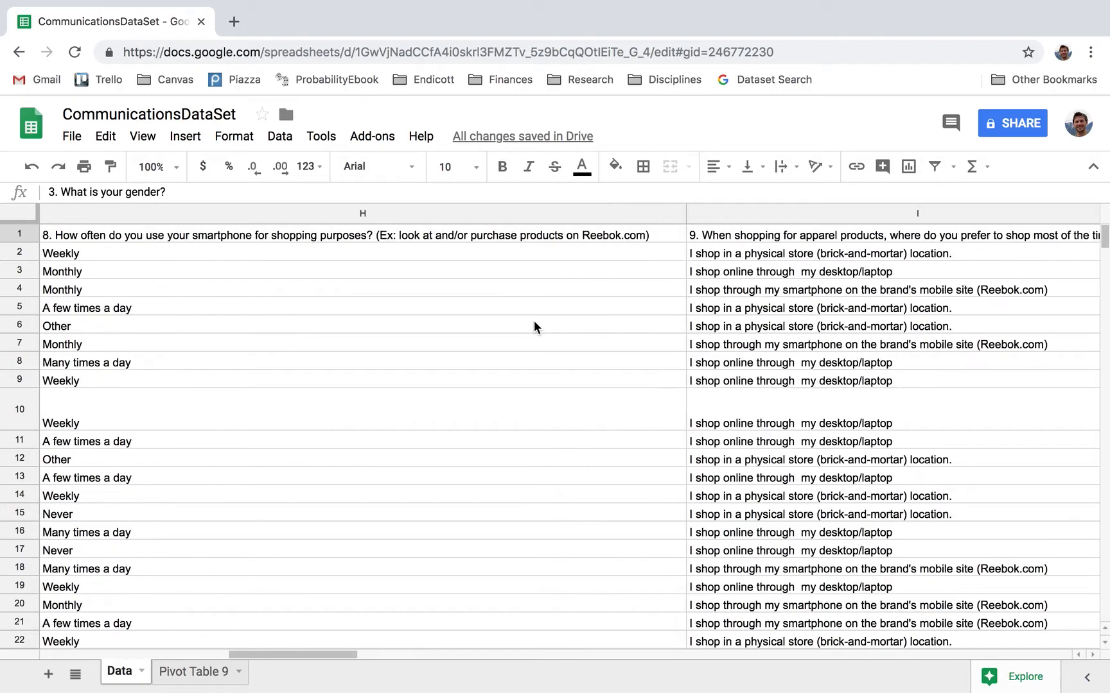
{"action": "left_click", "coordinate": [732, 239]}
{"action": "scroll", "coordinate": [341, 485], "scroll_direction": "left", "scroll_amount": 15}
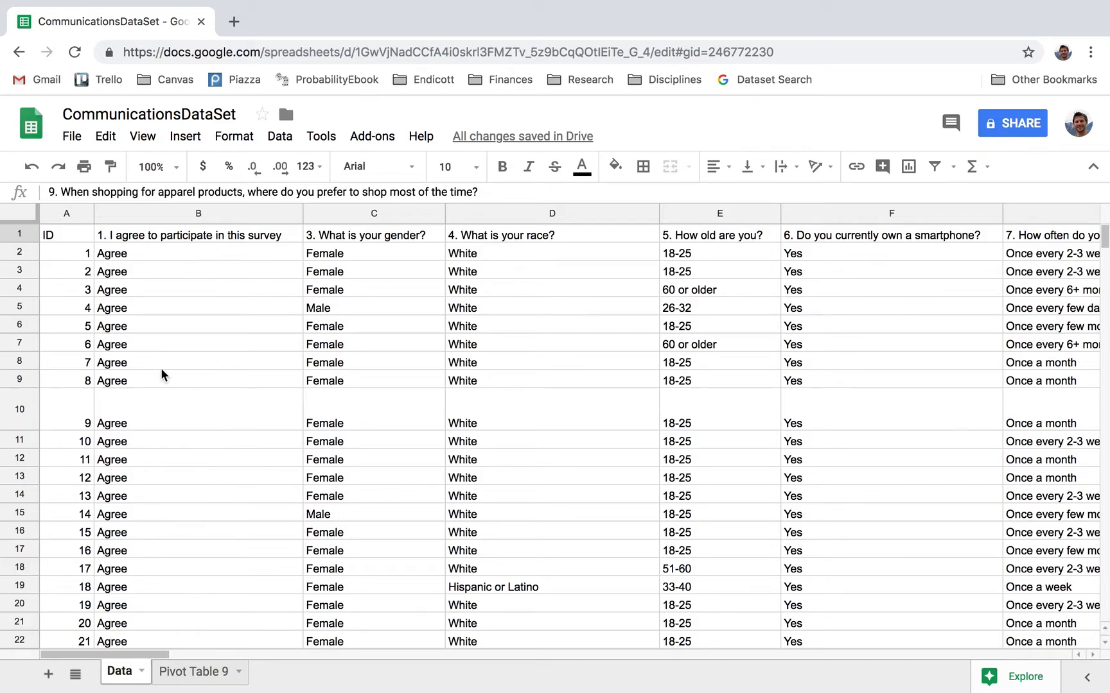
Delete the empty Pivot Table 9 sheet from the spreadsheet
{"action": "left_click", "coordinate": [243, 673]}
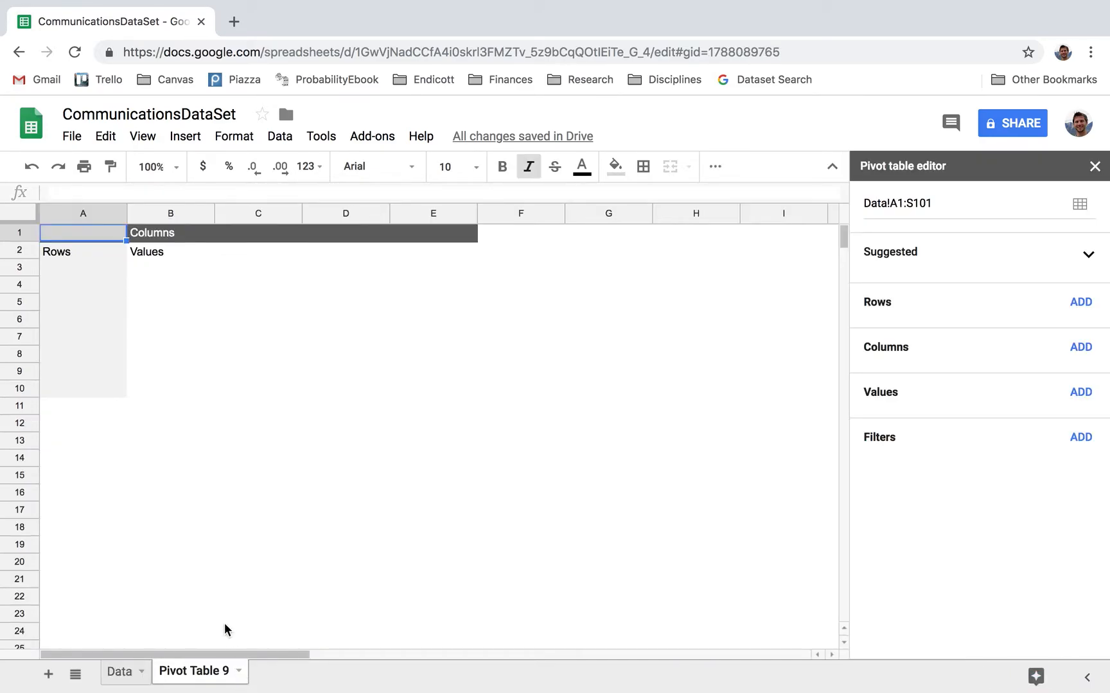
{"action": "left_click", "coordinate": [237, 671]}
{"action": "left_click", "coordinate": [217, 425]}
{"action": "left_click", "coordinate": [352, 431]}
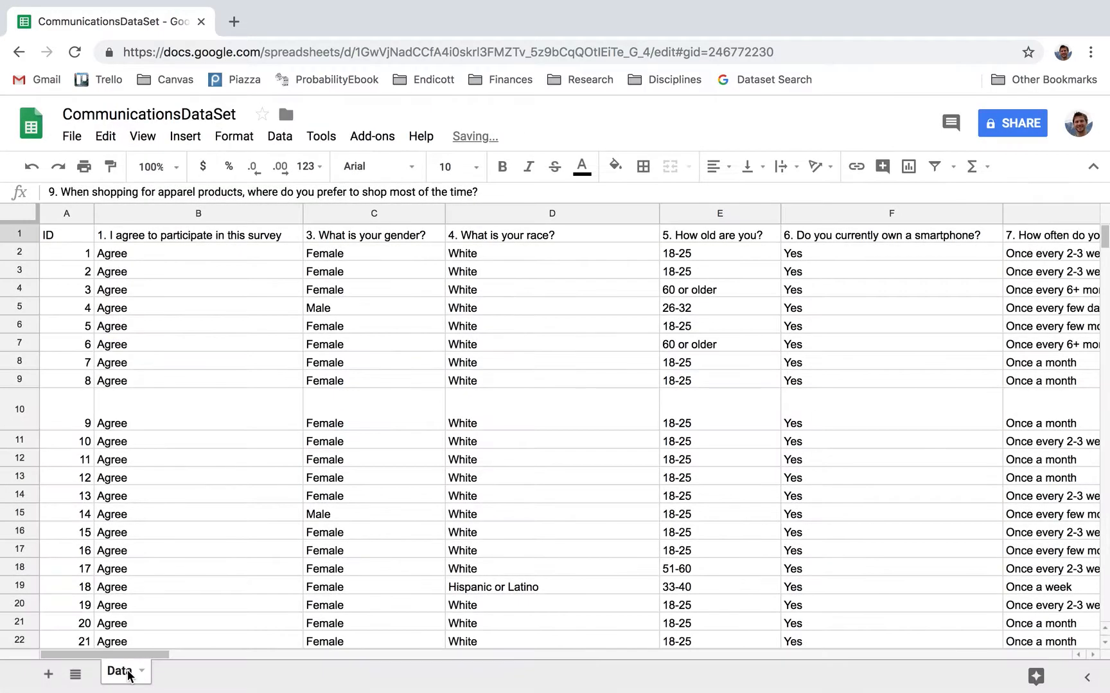
Create a pivot table from the entire survey data range in the Data sheet
{"action": "left_click", "coordinate": [324, 378]}
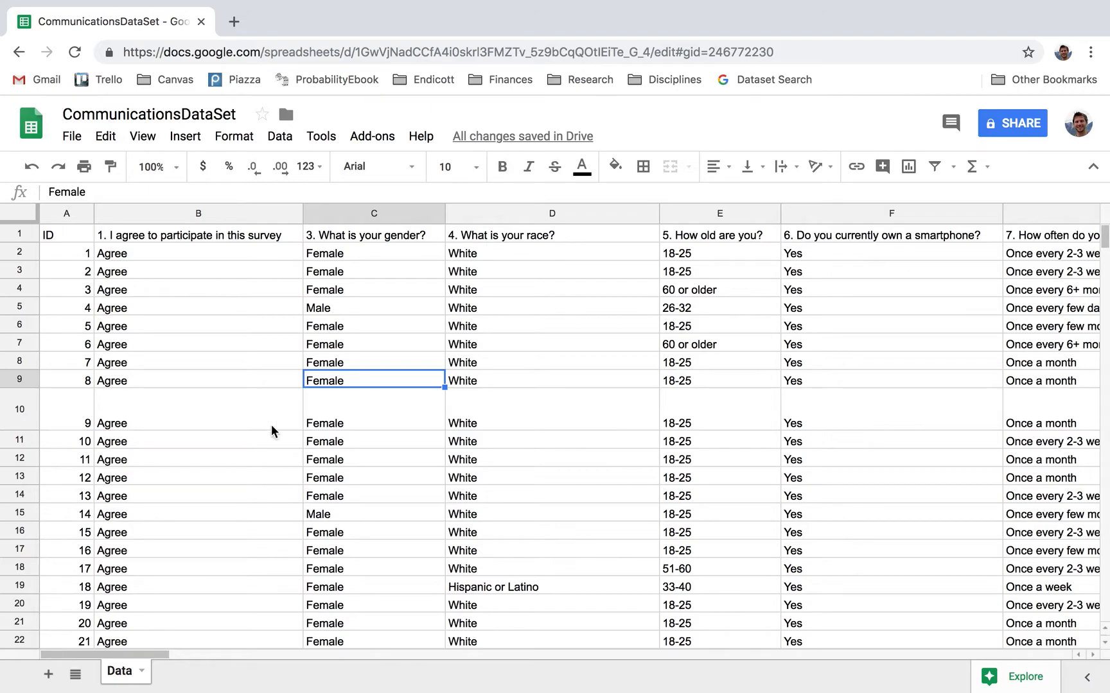
{"action": "left_click", "coordinate": [250, 295]}
{"action": "key", "text": "ctrl+a"}
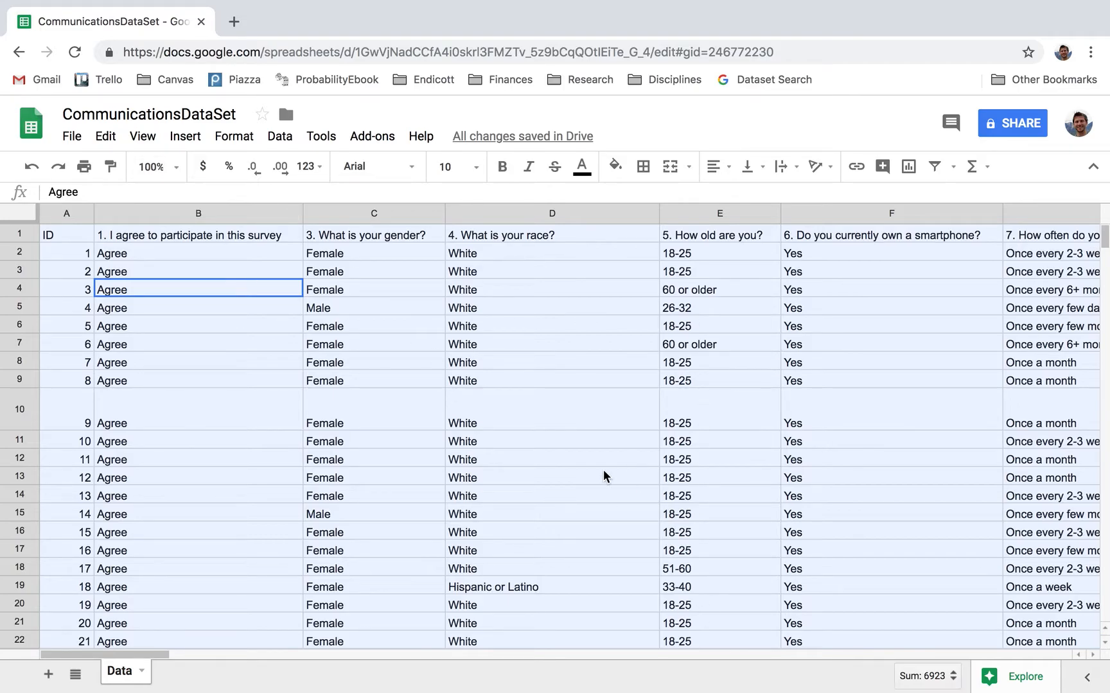
{"action": "left_click", "coordinate": [281, 137]}
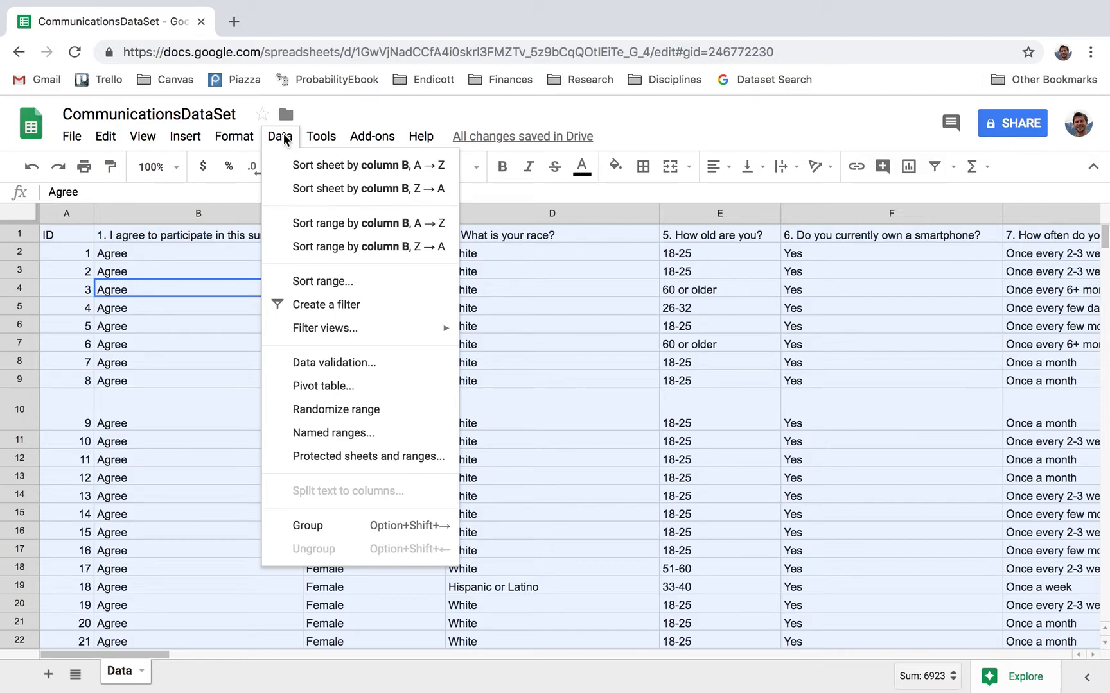
{"action": "left_click", "coordinate": [319, 393]}
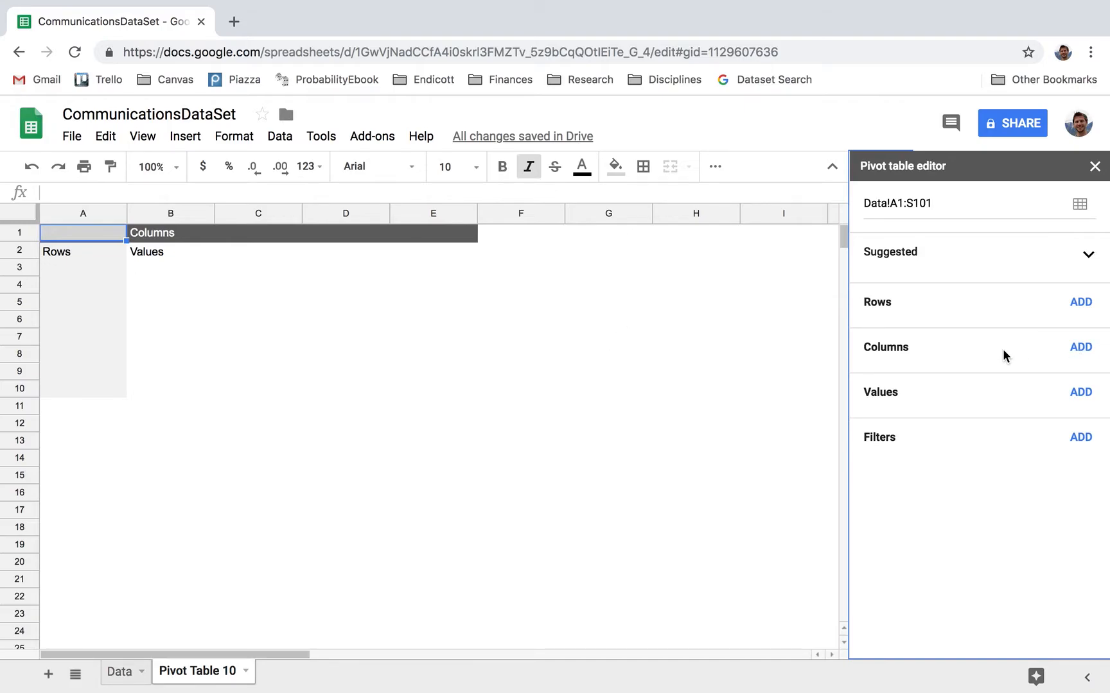
Add "3. What is your gender?" as pivot rows and "9. When shopping for apparel products, where do you prefer to shop most of the time?" as columns
{"action": "left_click", "coordinate": [1080, 303]}
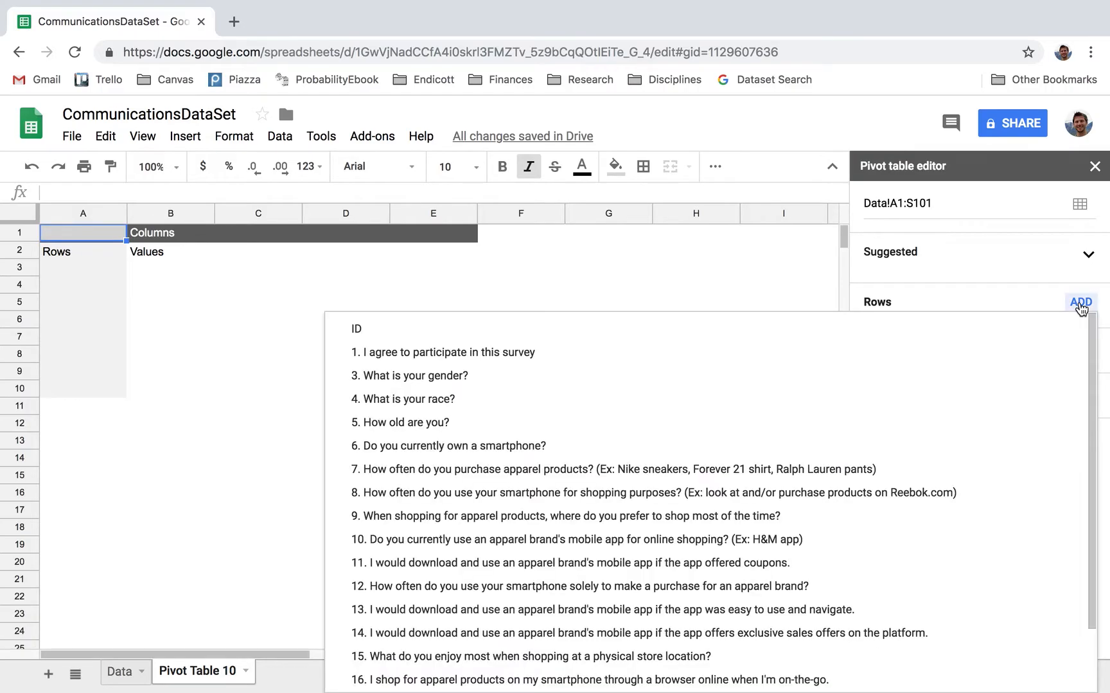
{"action": "left_click", "coordinate": [602, 387]}
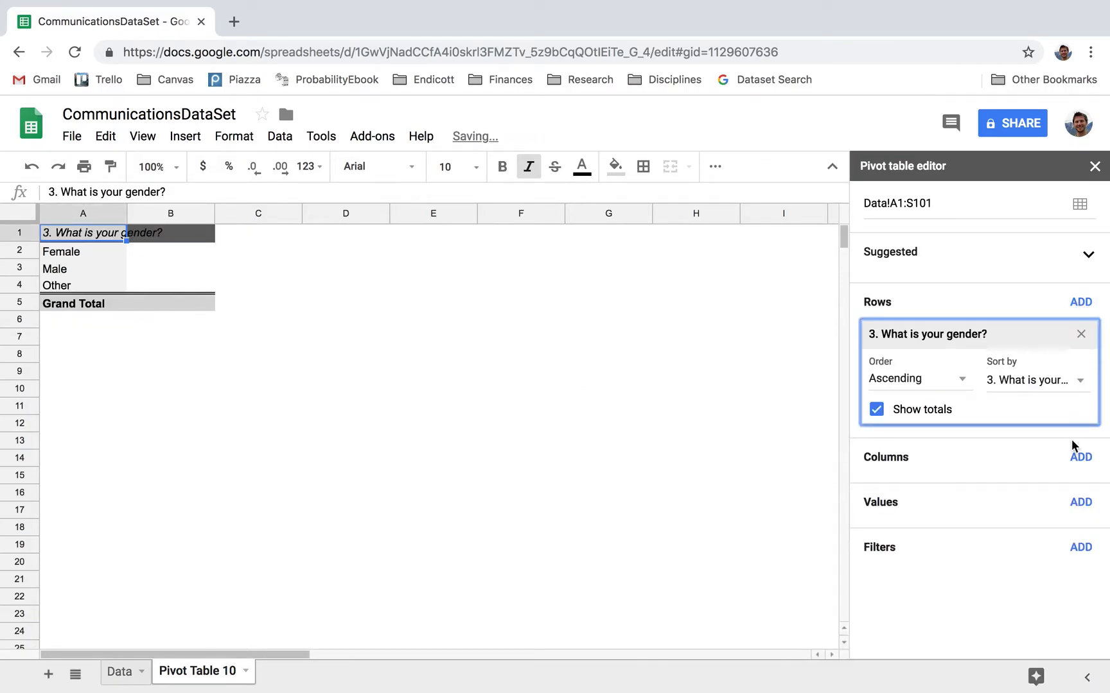
{"action": "left_click", "coordinate": [1077, 461]}
{"action": "scroll", "coordinate": [608, 492], "scroll_direction": "down", "scroll_amount": 3}
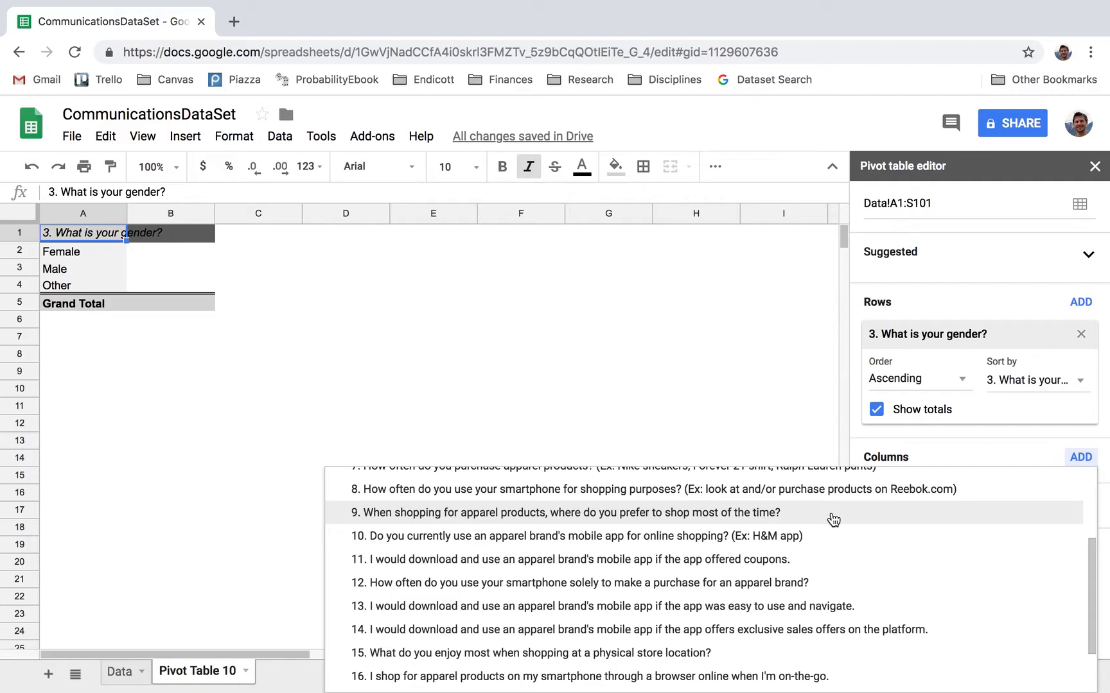
{"action": "left_click", "coordinate": [833, 514]}
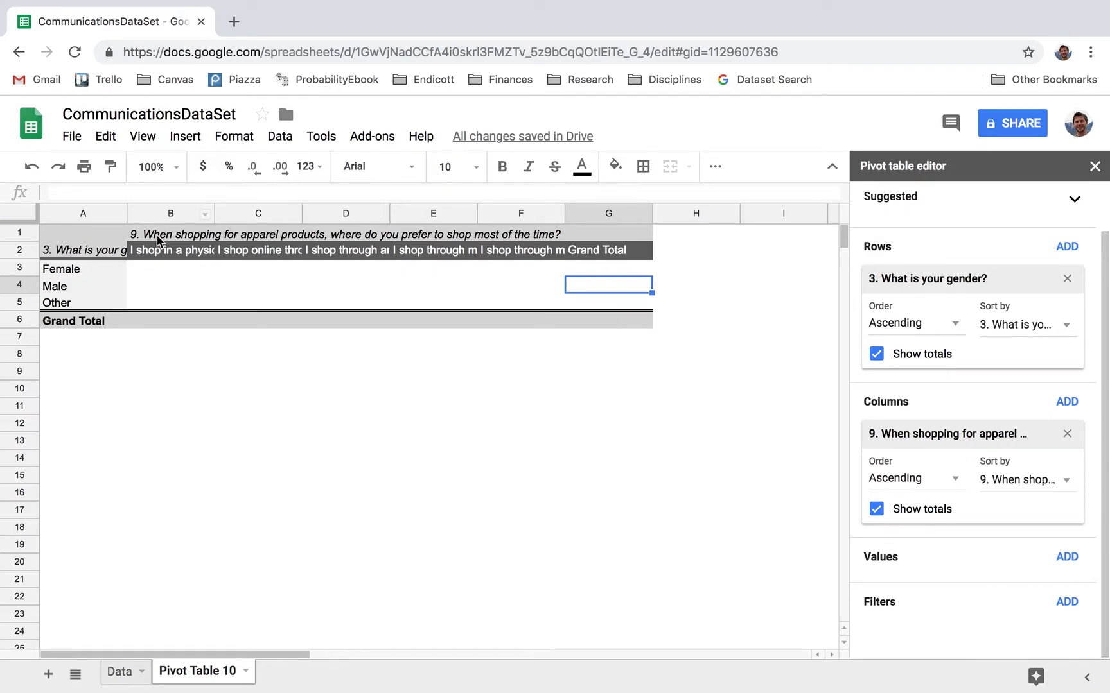
Widen column B slightly and check how the gender rows meet the physical-store and desktop/laptop columns
{"action": "mouse_move", "coordinate": [215, 213]}
{"action": "left_mouse_down"}
{"action": "mouse_move", "coordinate": [445, 220]}
{"action": "mouse_move", "coordinate": [250, 230]}
{"action": "mouse_move", "coordinate": [250, 220]}
{"action": "mouse_move", "coordinate": [228, 220]}
{"action": "left_mouse_up"}
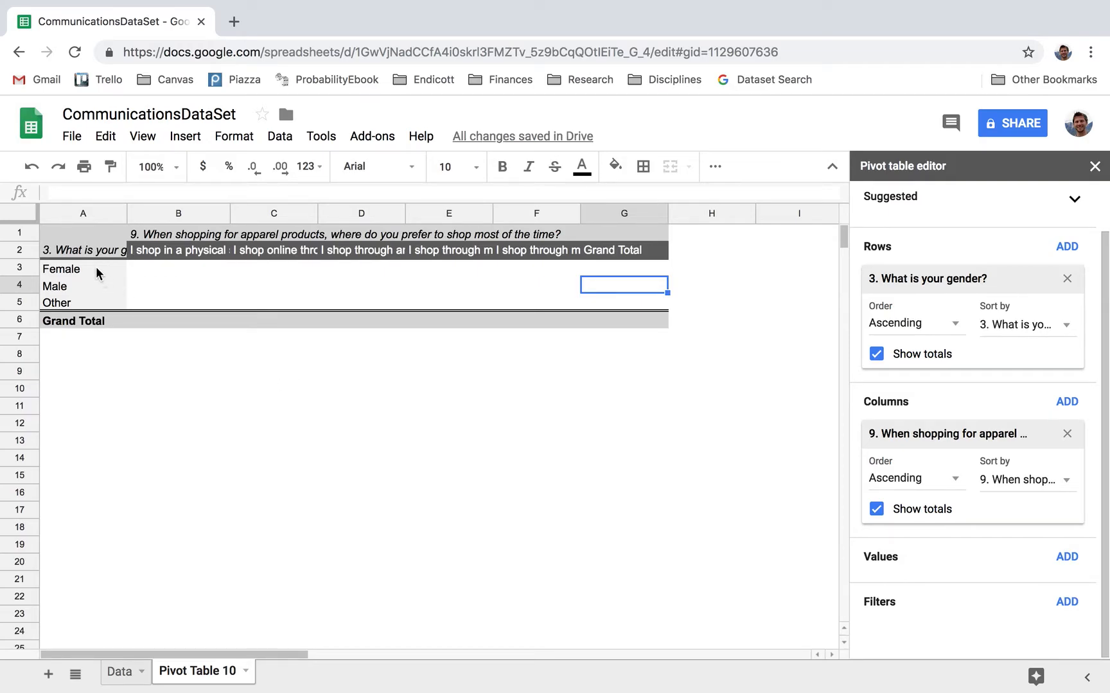
{"action": "left_click", "coordinate": [165, 271]}
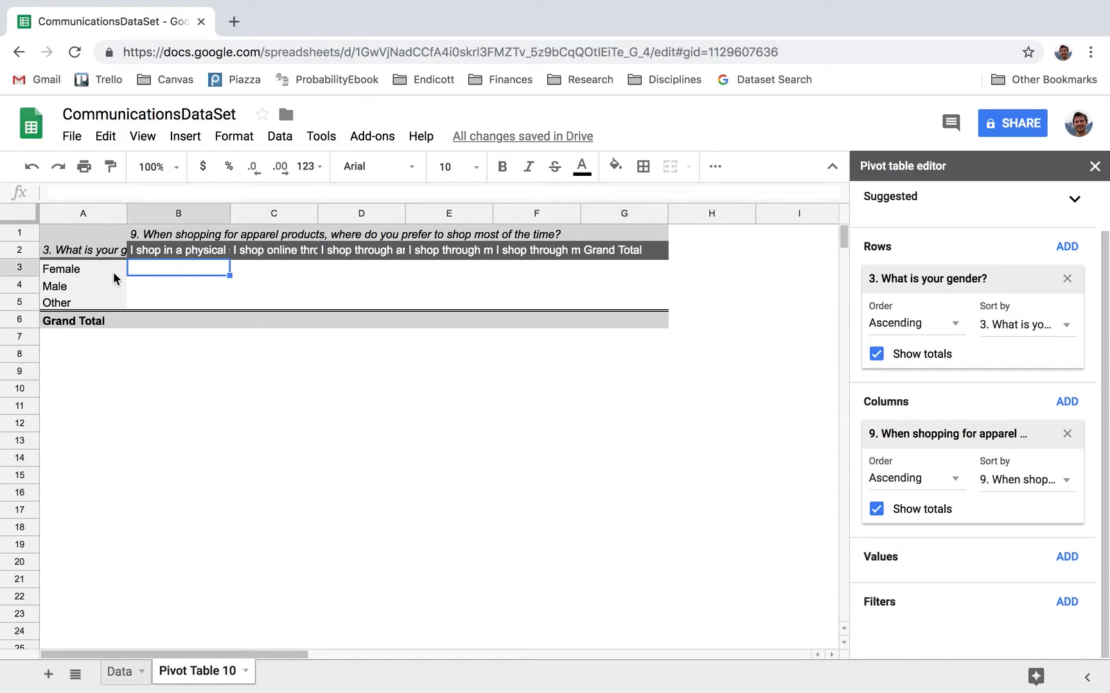
{"action": "left_click", "coordinate": [179, 247]}
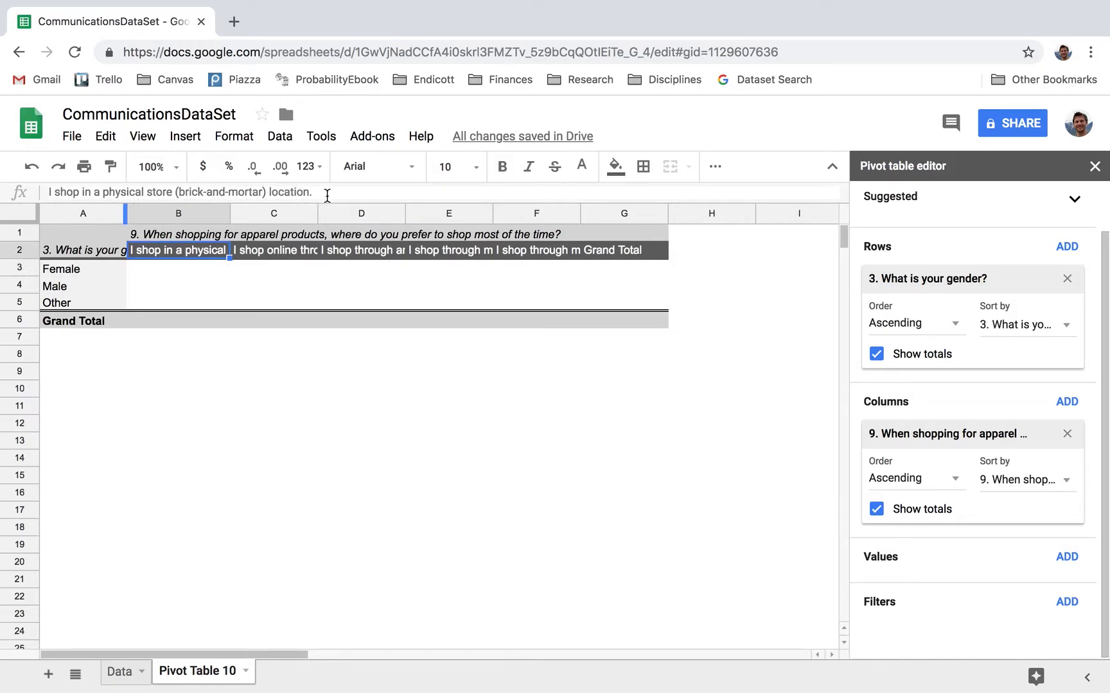
{"action": "left_click", "coordinate": [99, 289]}
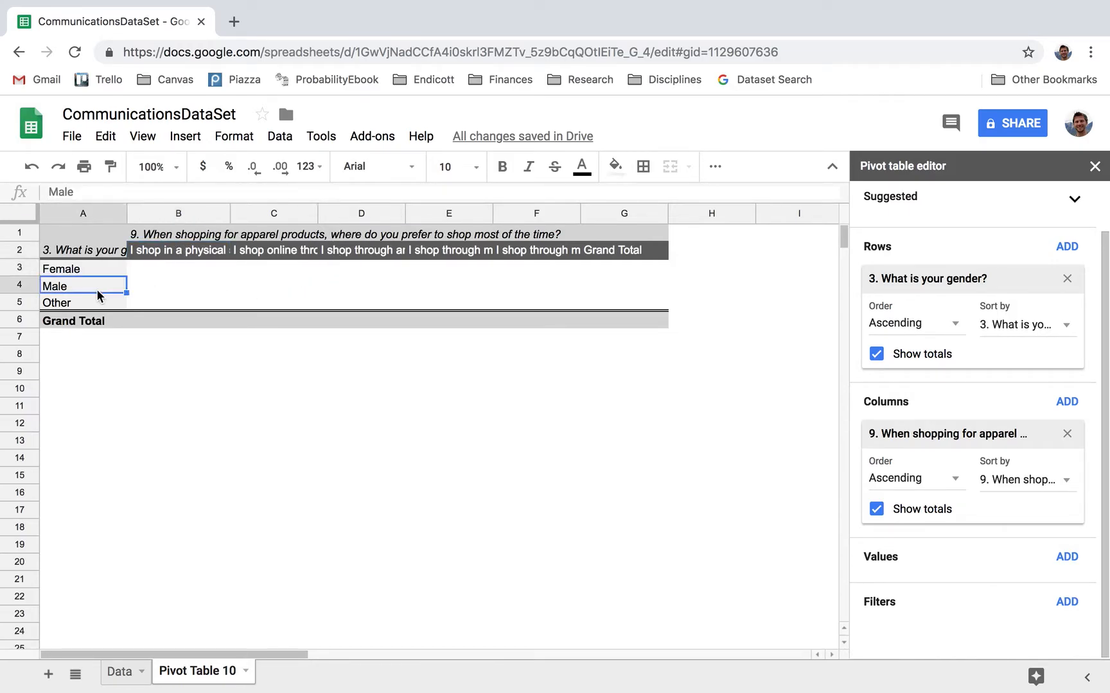
{"action": "left_click", "coordinate": [273, 284]}
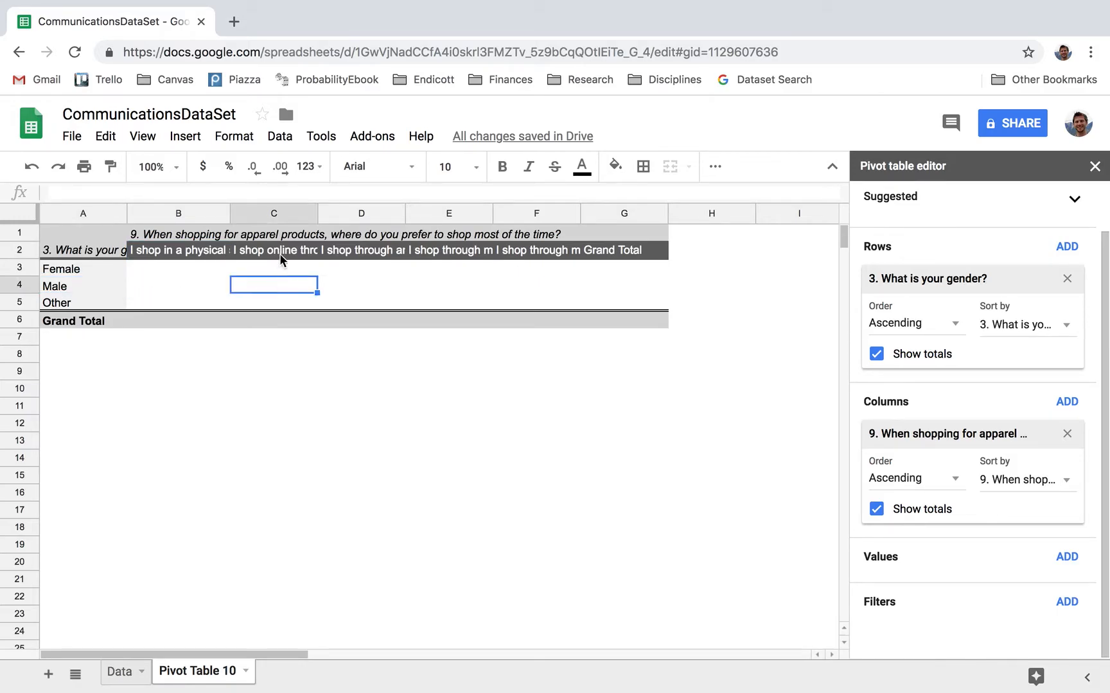
{"action": "left_click", "coordinate": [279, 255]}
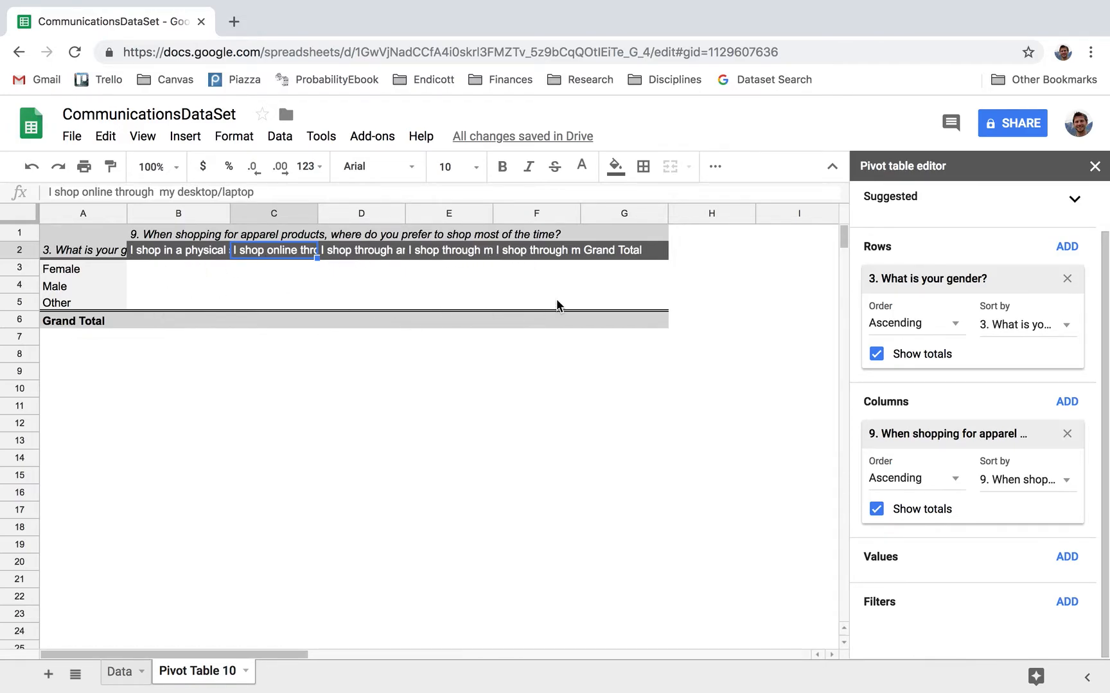
{"action": "left_click", "coordinate": [96, 270]}
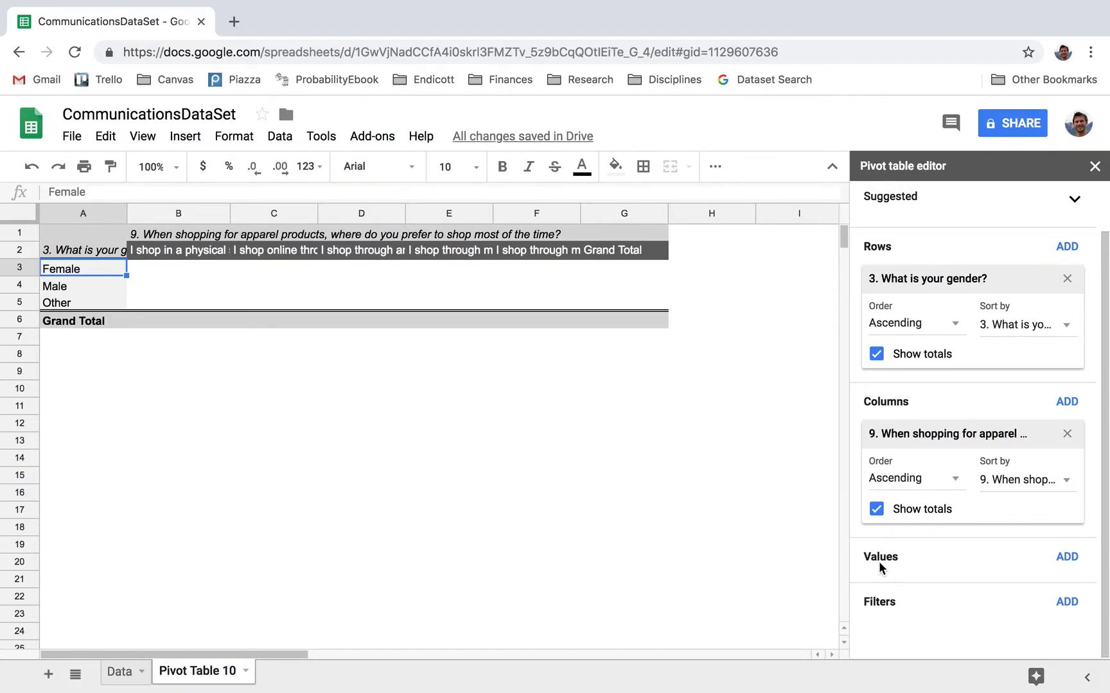
Add "3. What is your gender?" as the pivot table's values, summarized by COUNTA
{"action": "left_click", "coordinate": [1066, 558]}
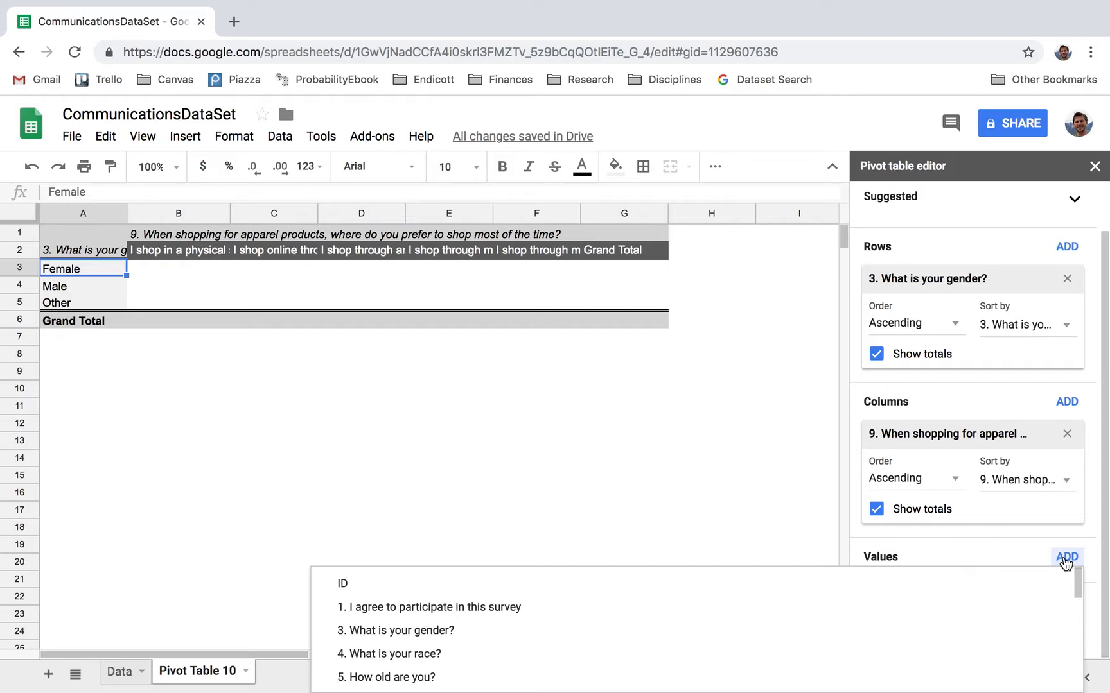
{"action": "left_click", "coordinate": [453, 631]}
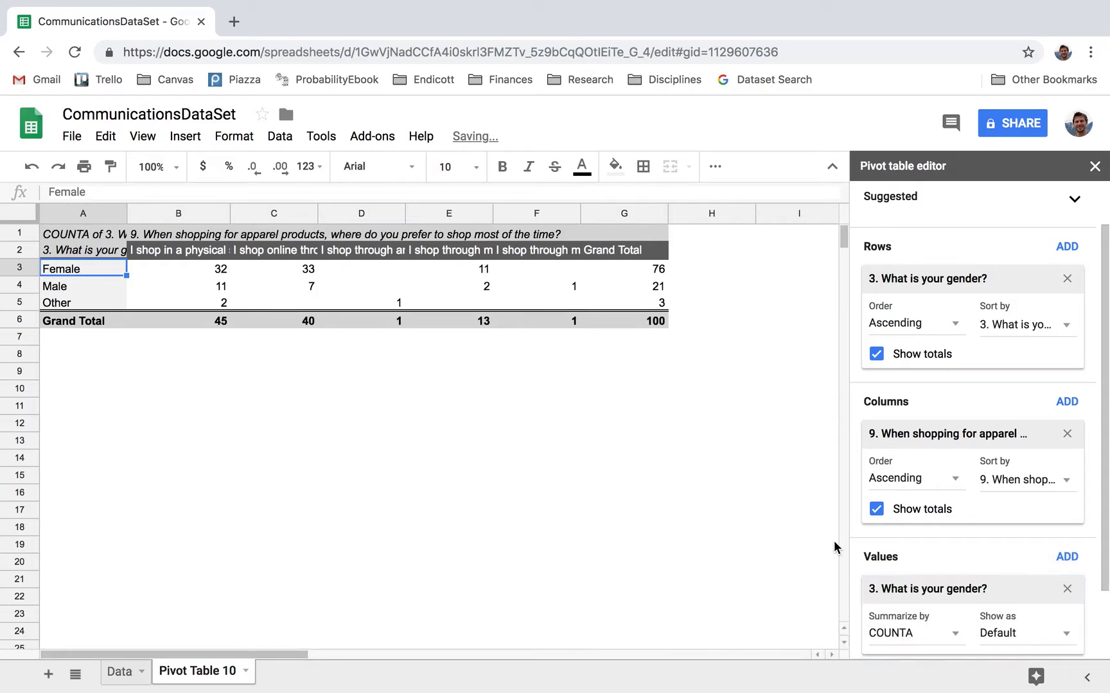
{"action": "scroll", "coordinate": [937, 559], "scroll_direction": "down", "scroll_amount": 3}
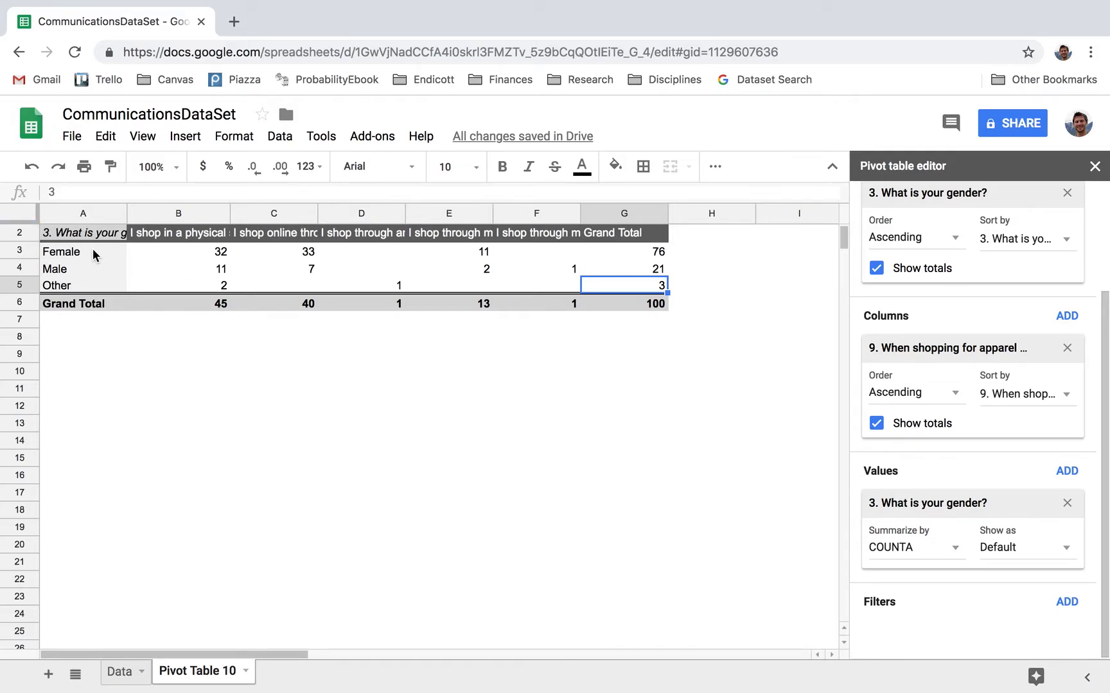
Examine the pivot table's counts for each gender under the physical-store, desktop/laptop and smartphone mobile-site headings
{"action": "left_click", "coordinate": [199, 240]}
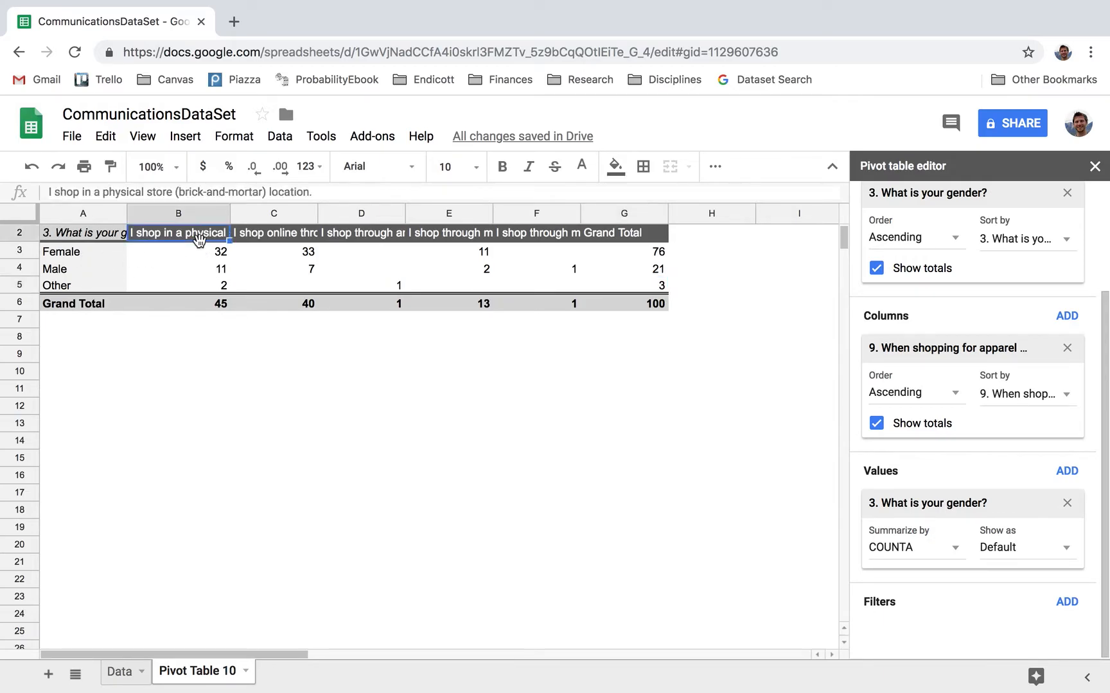
{"action": "left_click", "coordinate": [90, 264]}
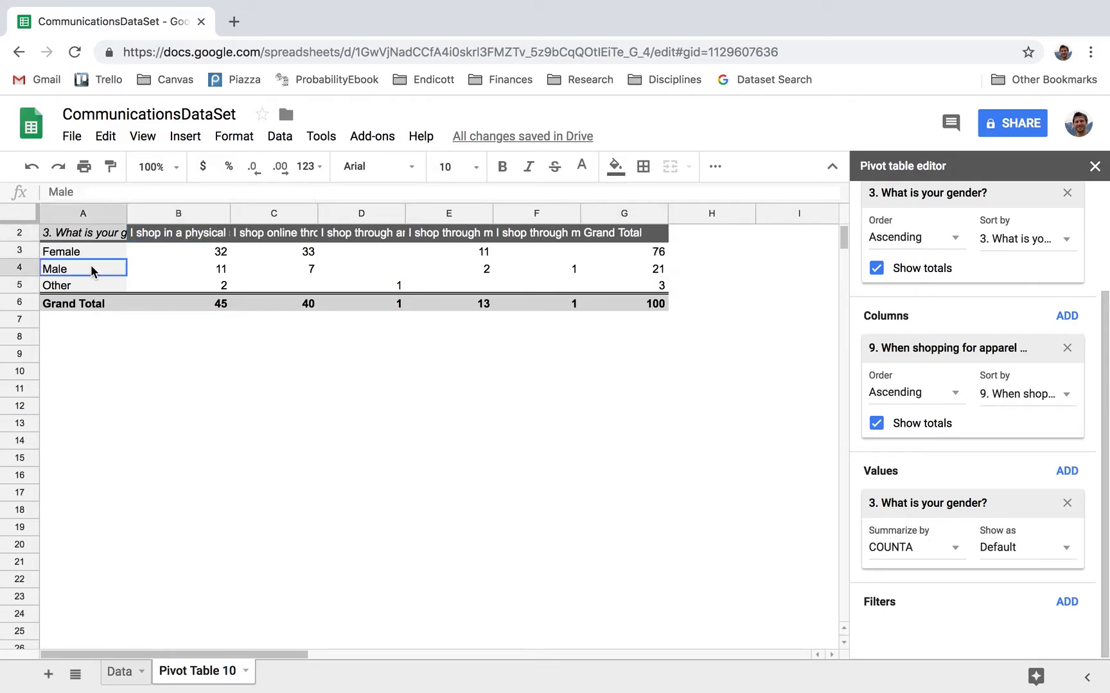
{"action": "left_click", "coordinate": [278, 235]}
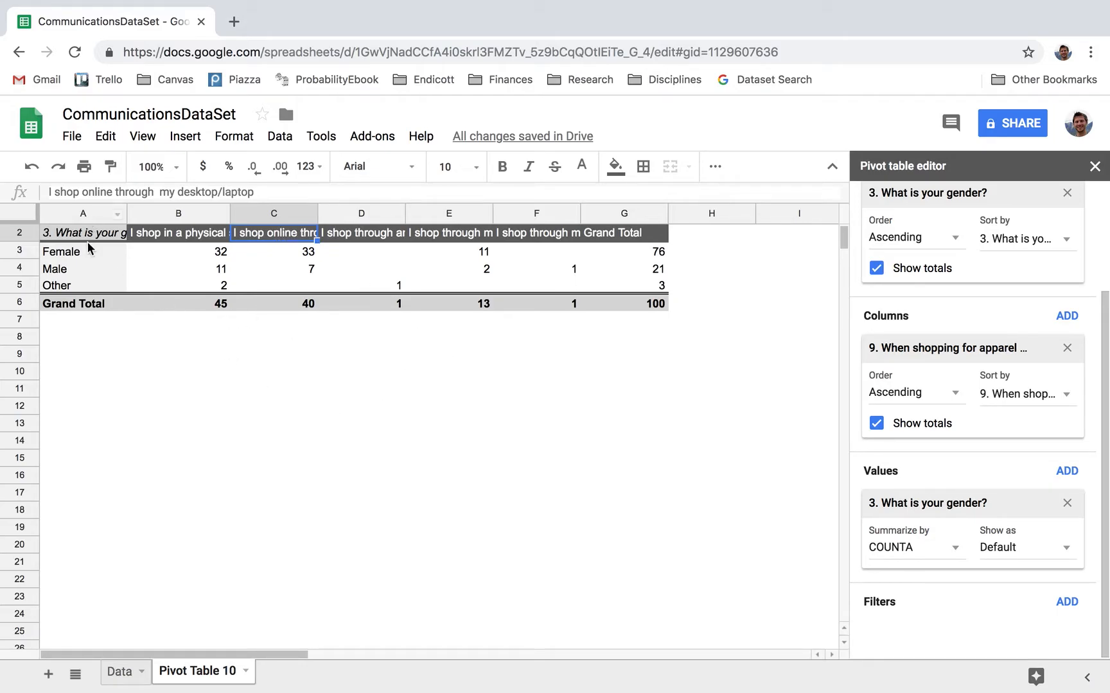
{"action": "left_click", "coordinate": [402, 409]}
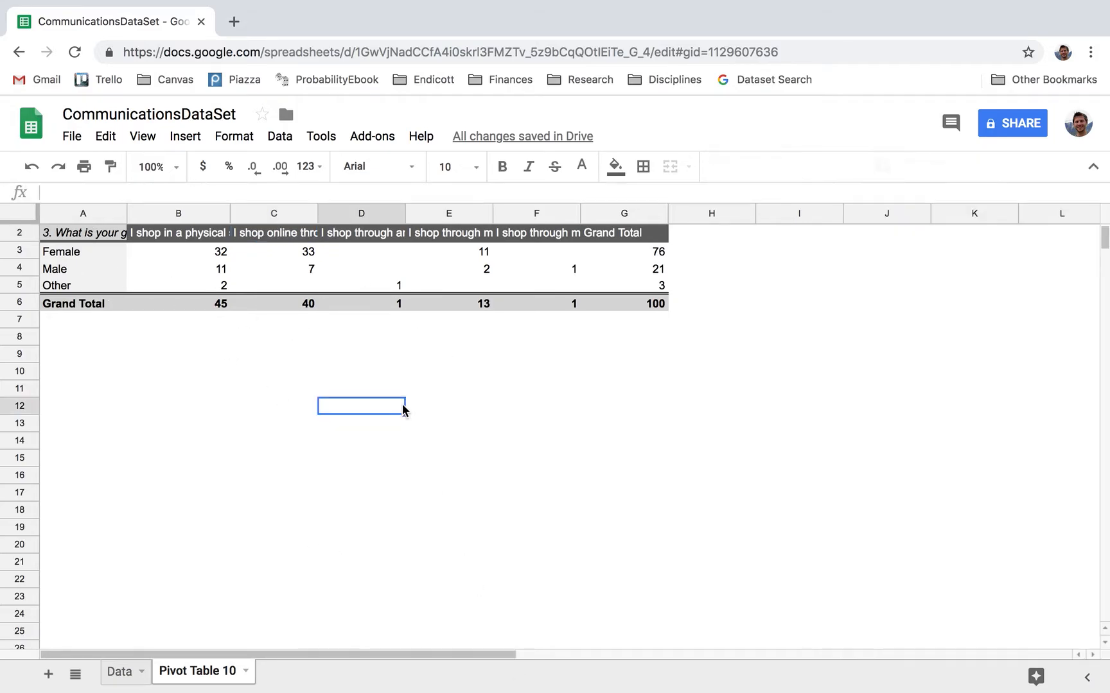
{"action": "left_click", "coordinate": [488, 273]}
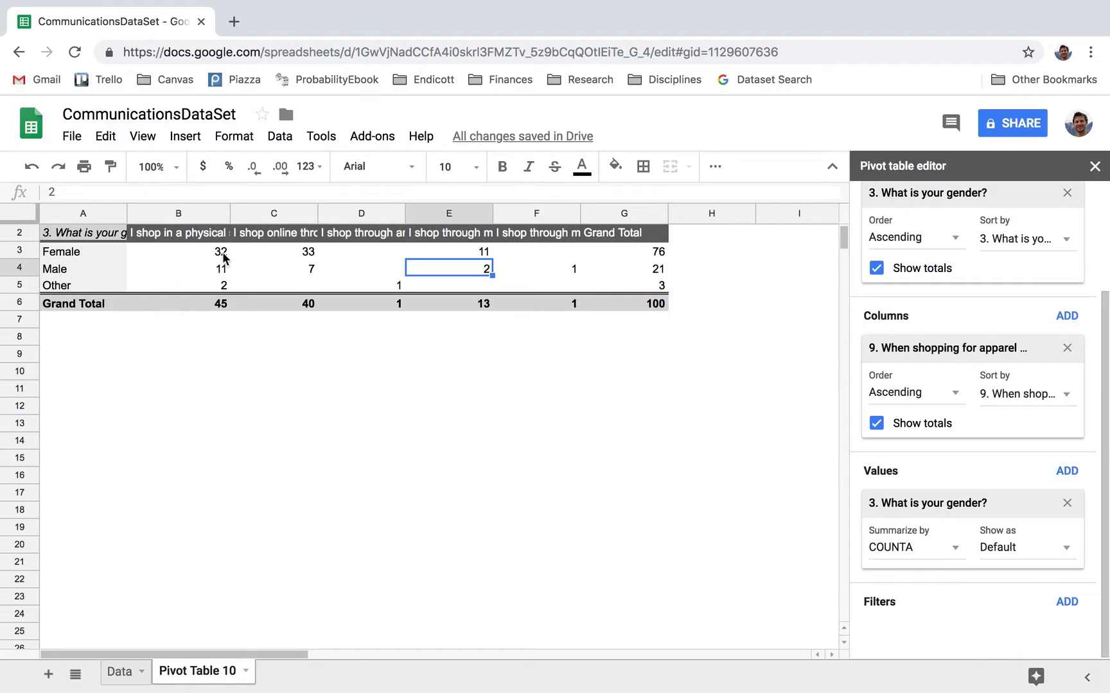
{"action": "left_click", "coordinate": [58, 275]}
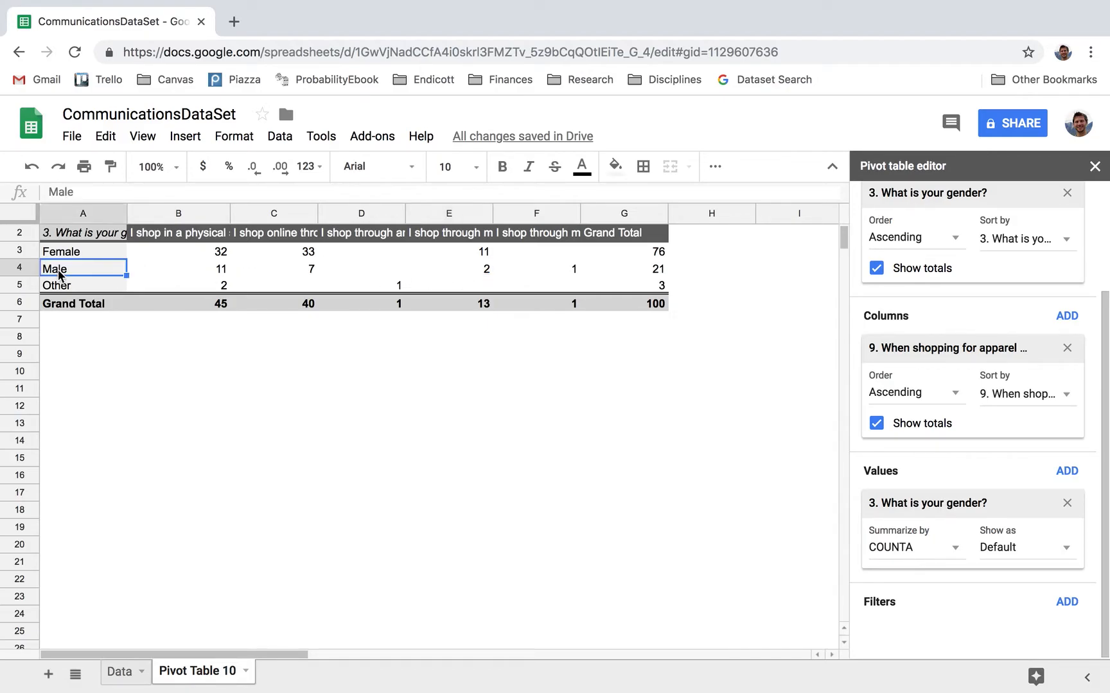
{"action": "left_click", "coordinate": [483, 271]}
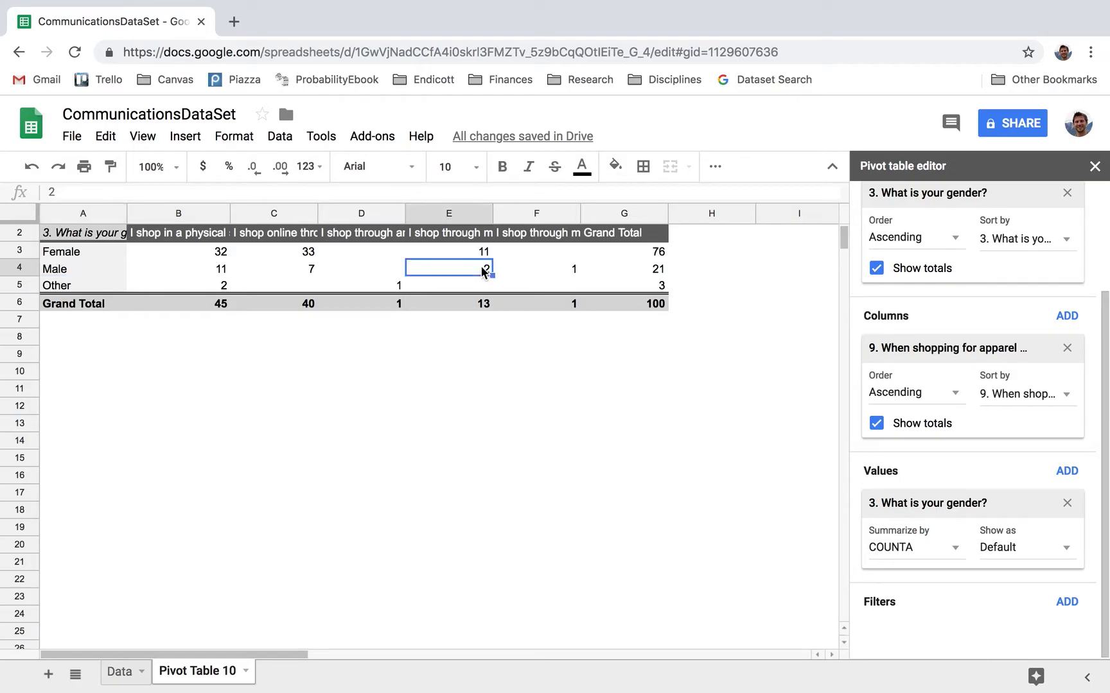
{"action": "left_click", "coordinate": [468, 233]}
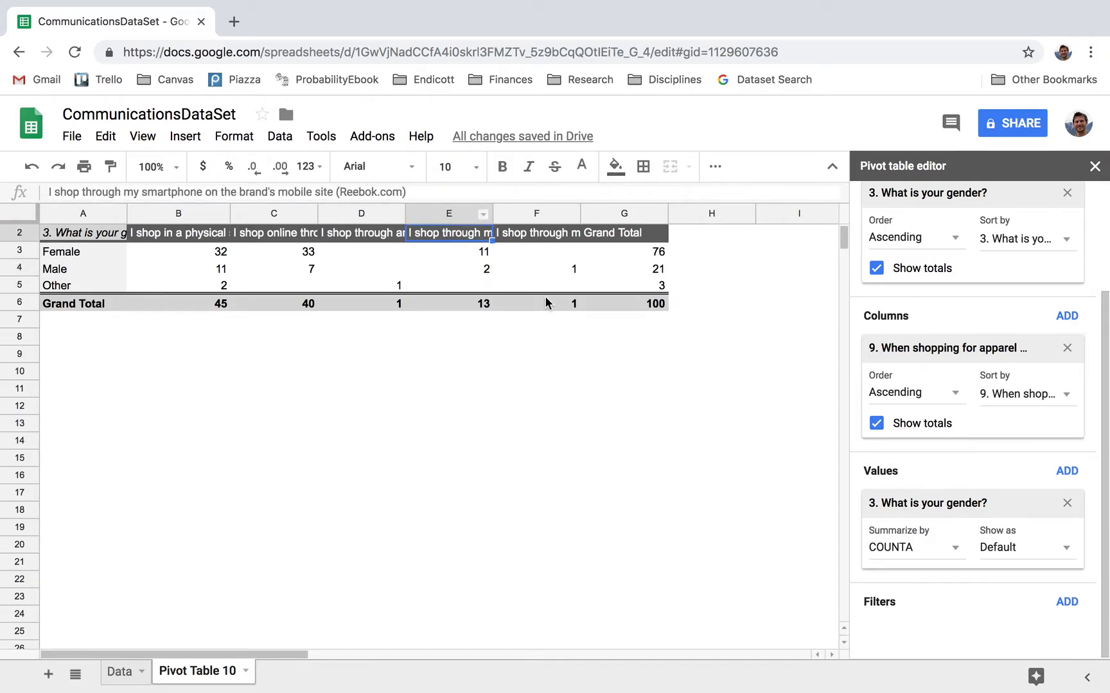
Insert a column chart from the pivot table range A2:F5 and move it down below the gender rows
{"action": "left_click", "coordinate": [472, 270]}
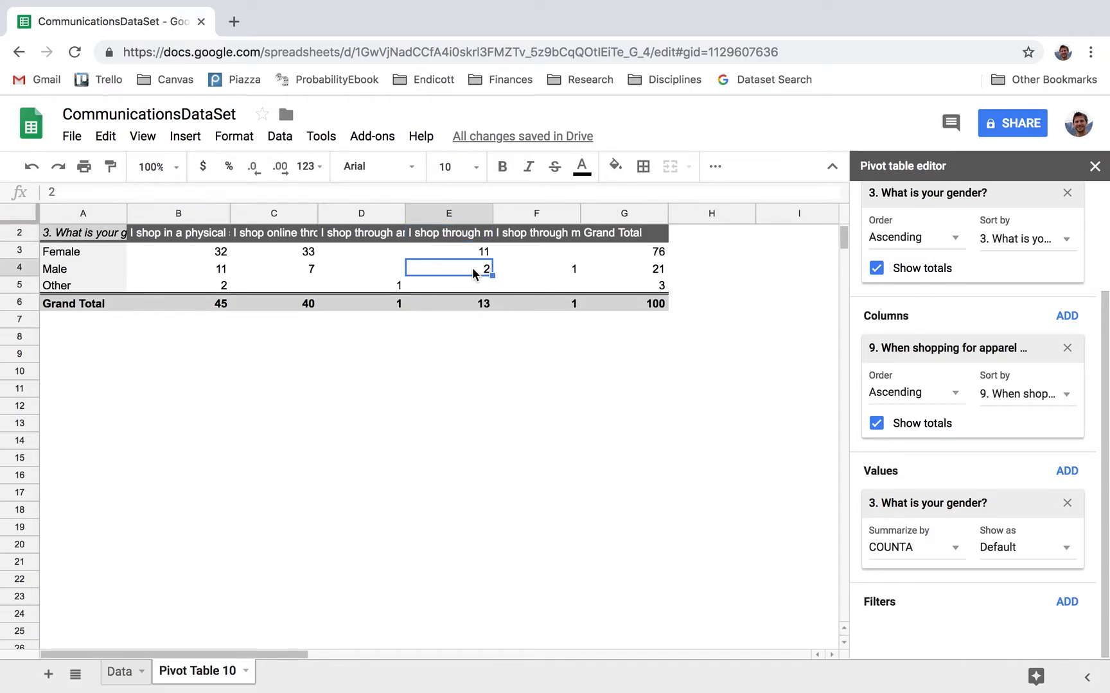
{"action": "left_click", "coordinate": [273, 355]}
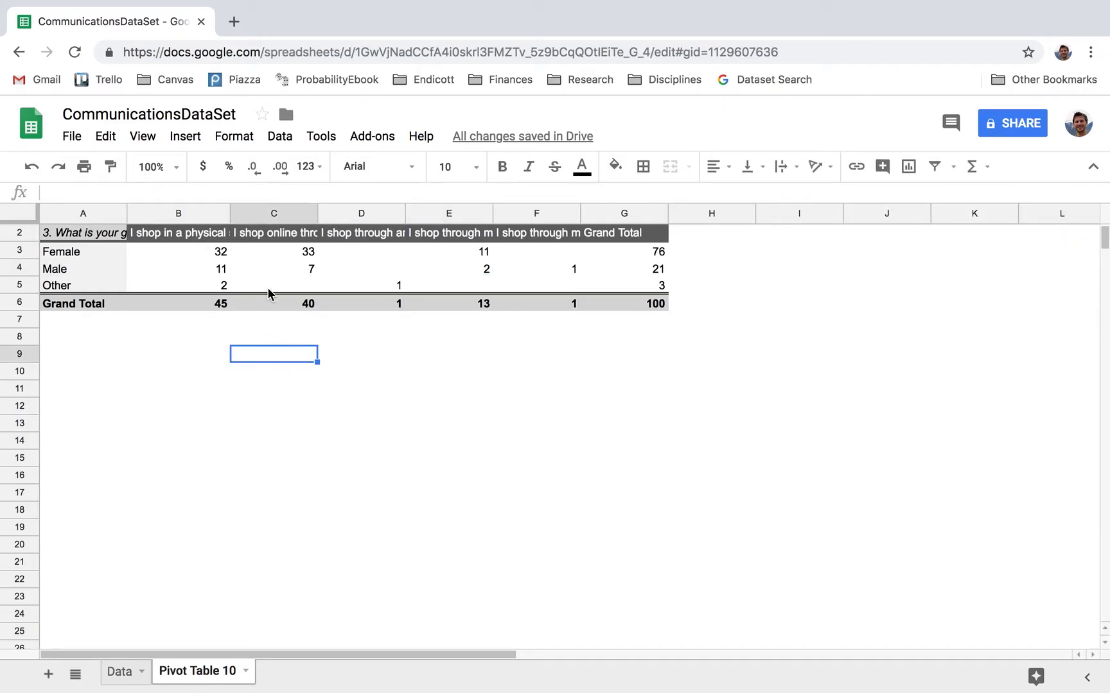
{"action": "scroll", "coordinate": [274, 341], "scroll_direction": "up", "scroll_amount": 1}
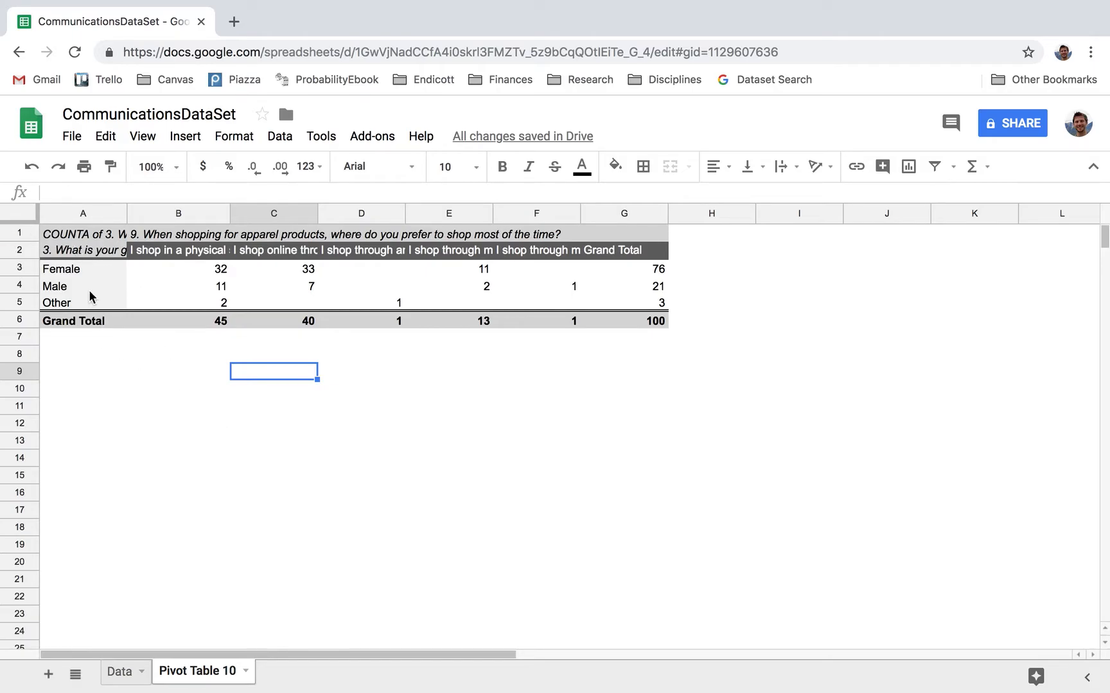
{"action": "left_click_drag", "start_coordinate": [67, 252], "coordinate": [558, 307]}
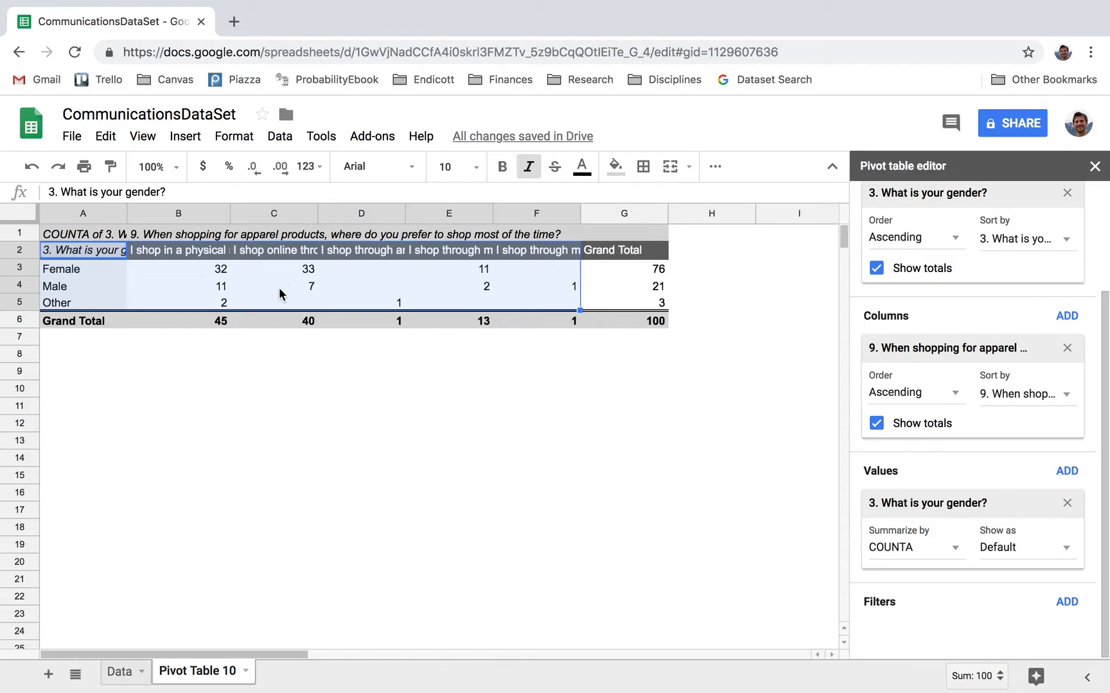
{"action": "left_click", "coordinate": [186, 137]}
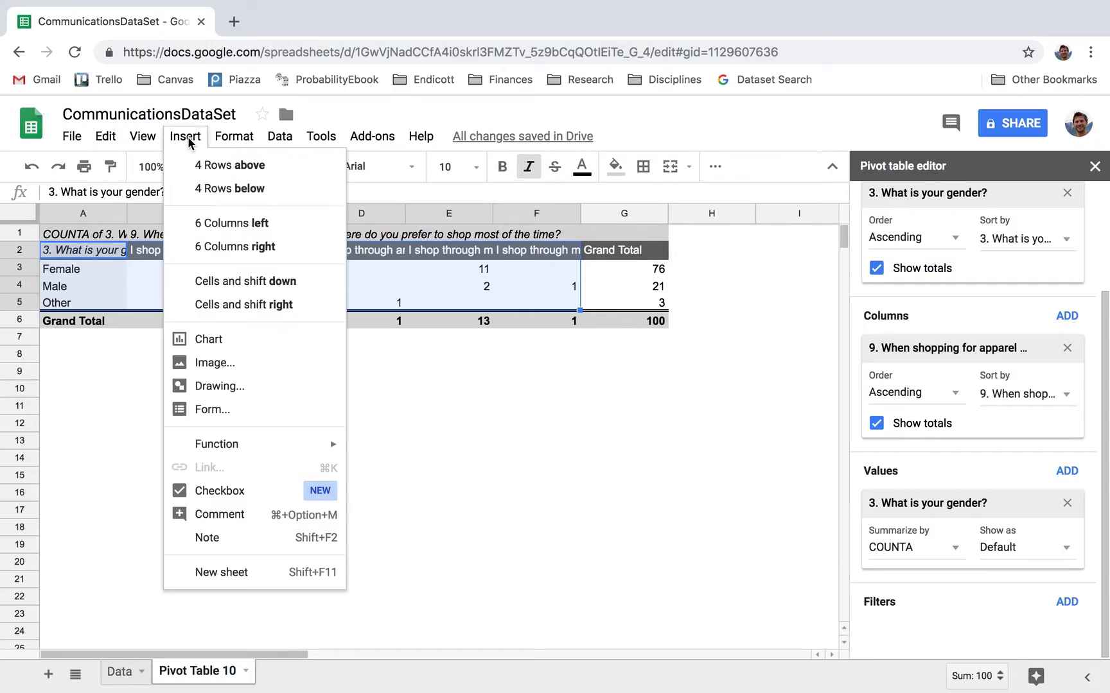
{"action": "left_click", "coordinate": [279, 347]}
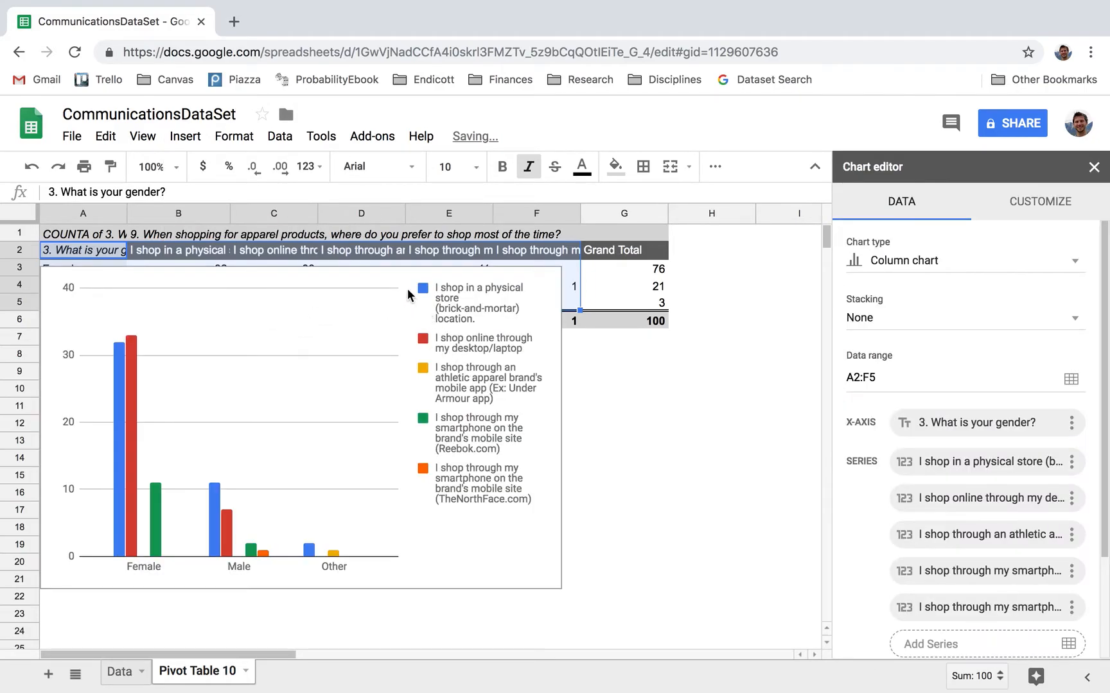
{"action": "left_click", "coordinate": [400, 276]}
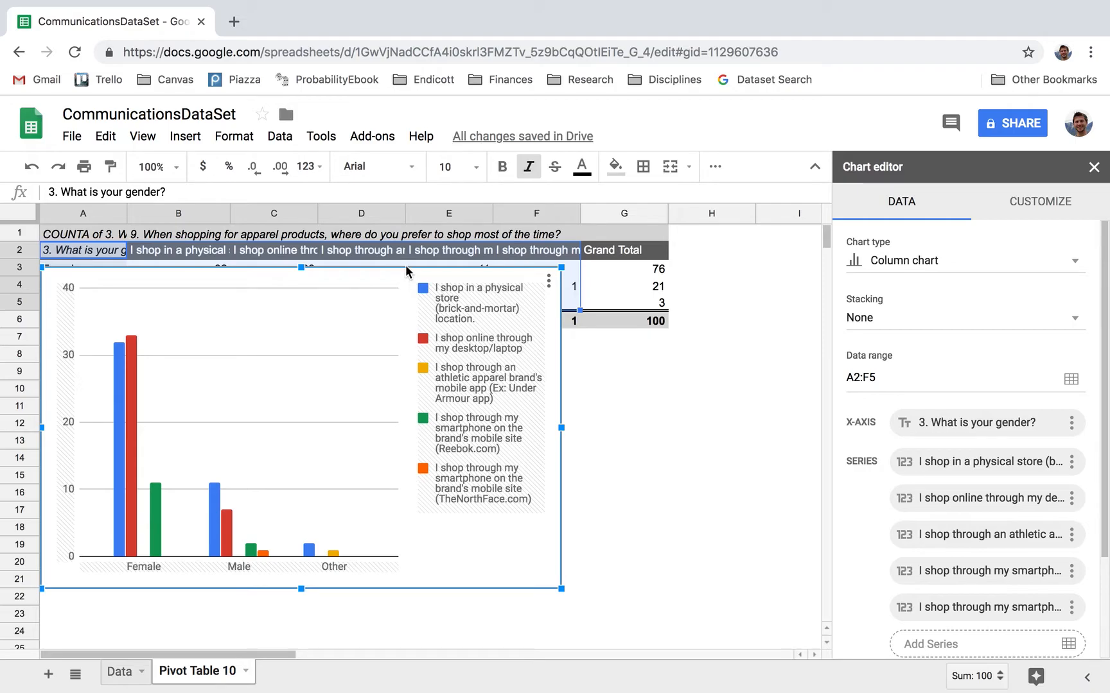
{"action": "left_click_drag", "start_coordinate": [406, 269], "coordinate": [431, 319]}
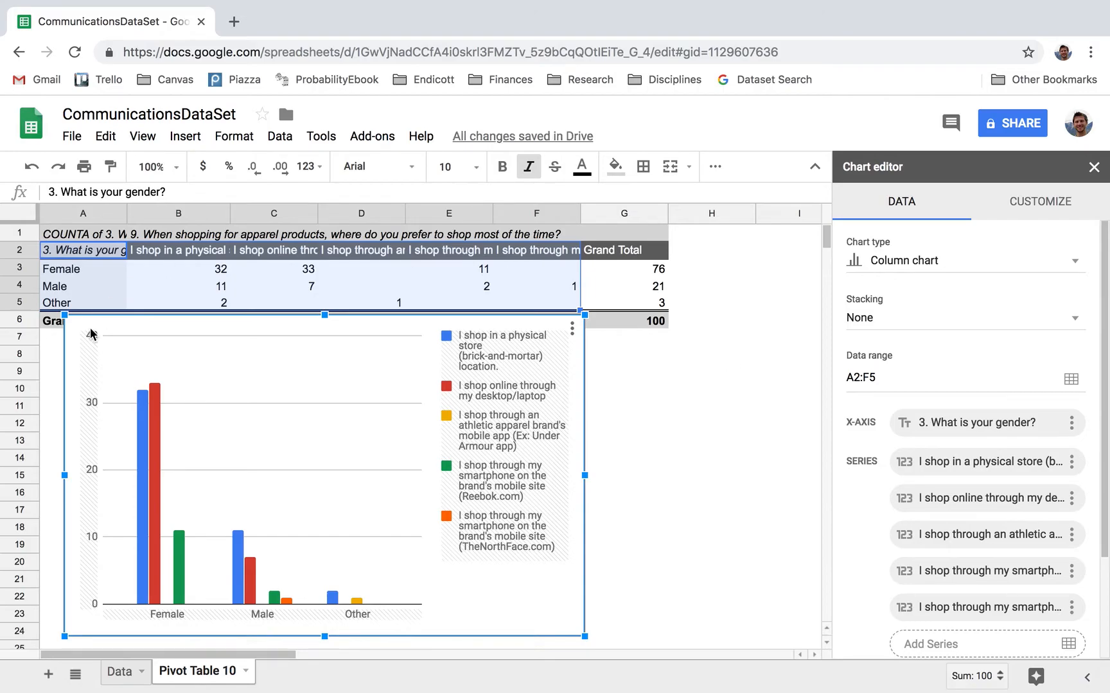
Inspect the Female group's physical-store and smartphone mobile-site bars in the column chart
{"action": "mouse_move", "coordinate": [140, 573]}
{"action": "mouse_move", "coordinate": [142, 473]}
{"action": "mouse_move", "coordinate": [140, 414]}
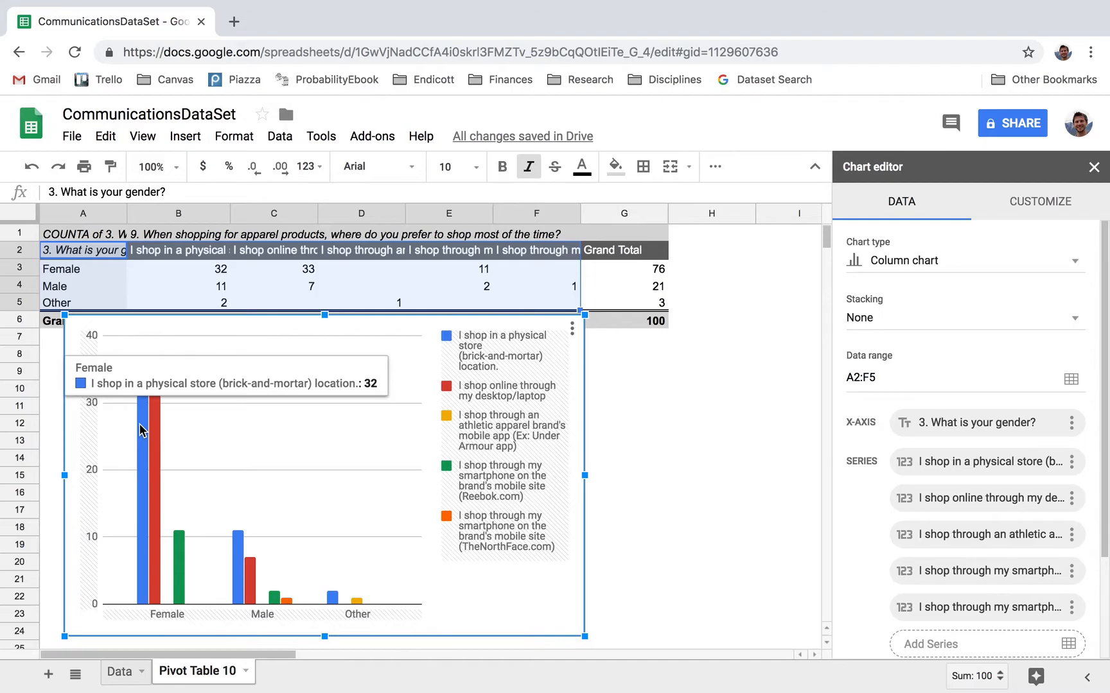
{"action": "mouse_move", "coordinate": [183, 570]}
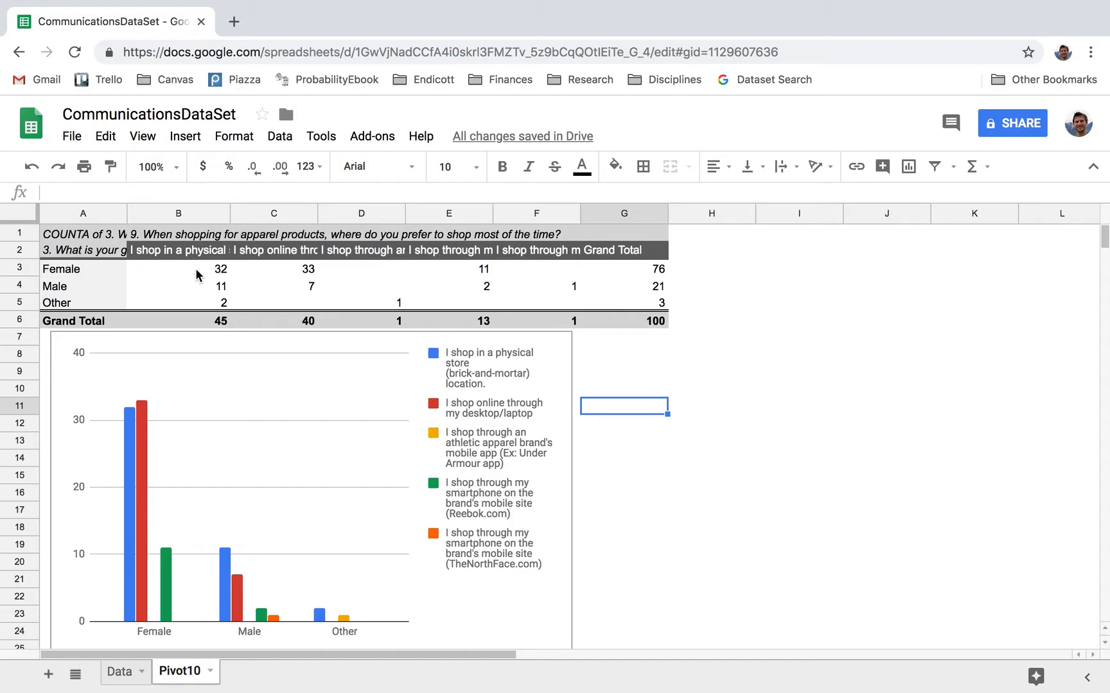
Compare the Grand Total counts of the Female, Male and Other rows in the pivot table
{"action": "left_click", "coordinate": [62, 276]}
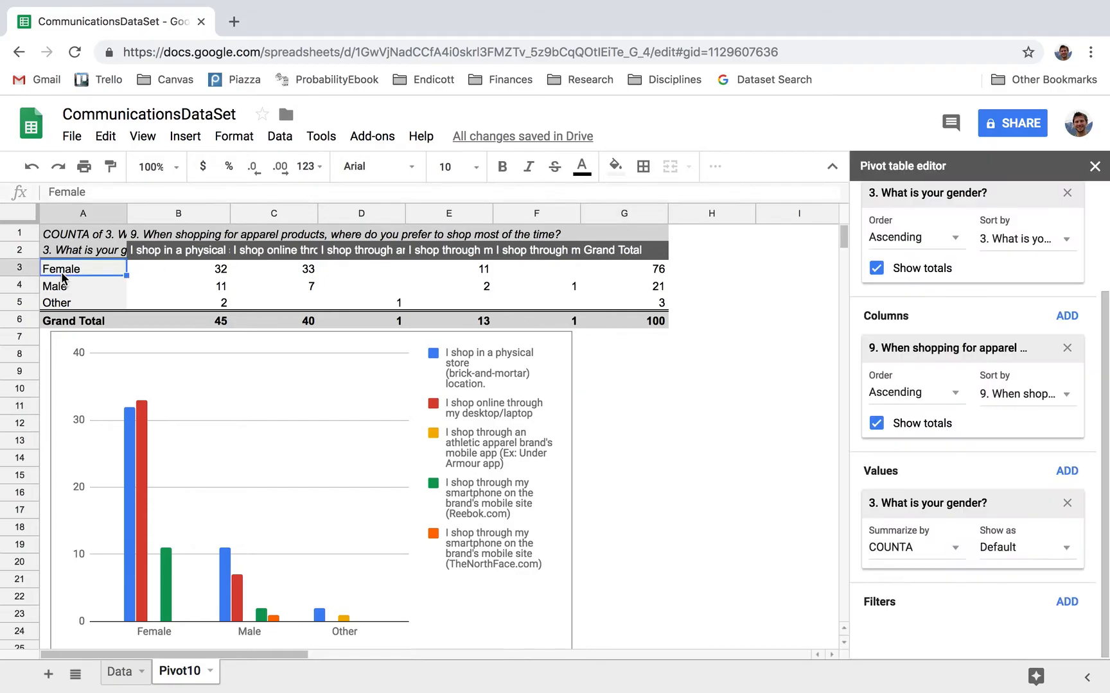
{"action": "left_click", "coordinate": [655, 273]}
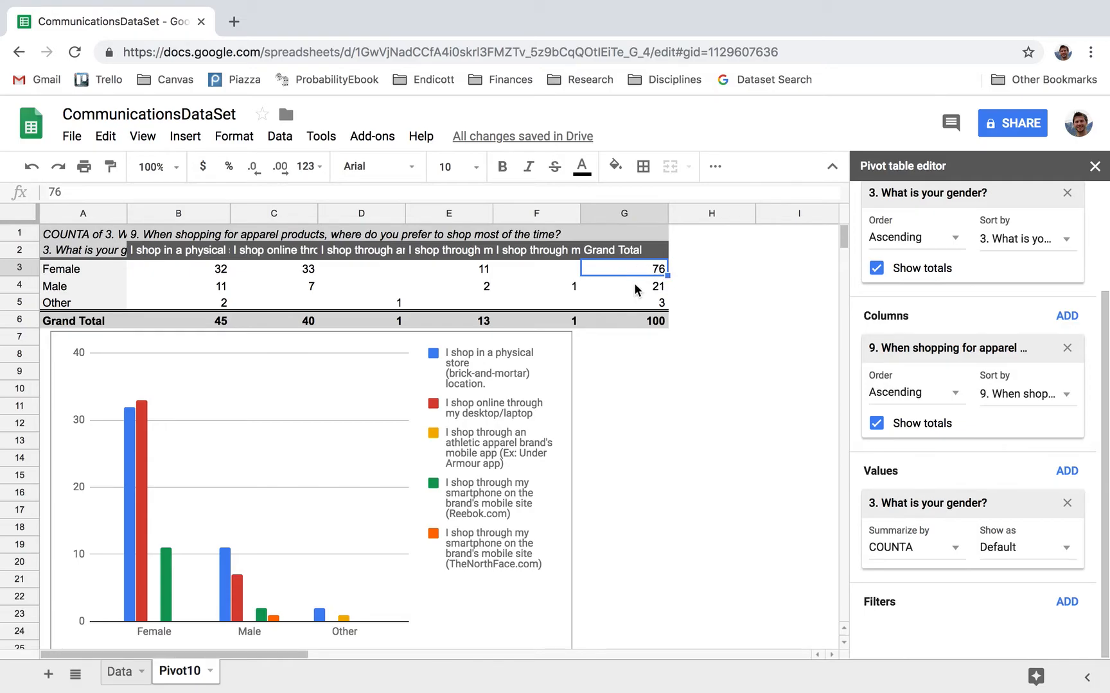
{"action": "left_click", "coordinate": [633, 289]}
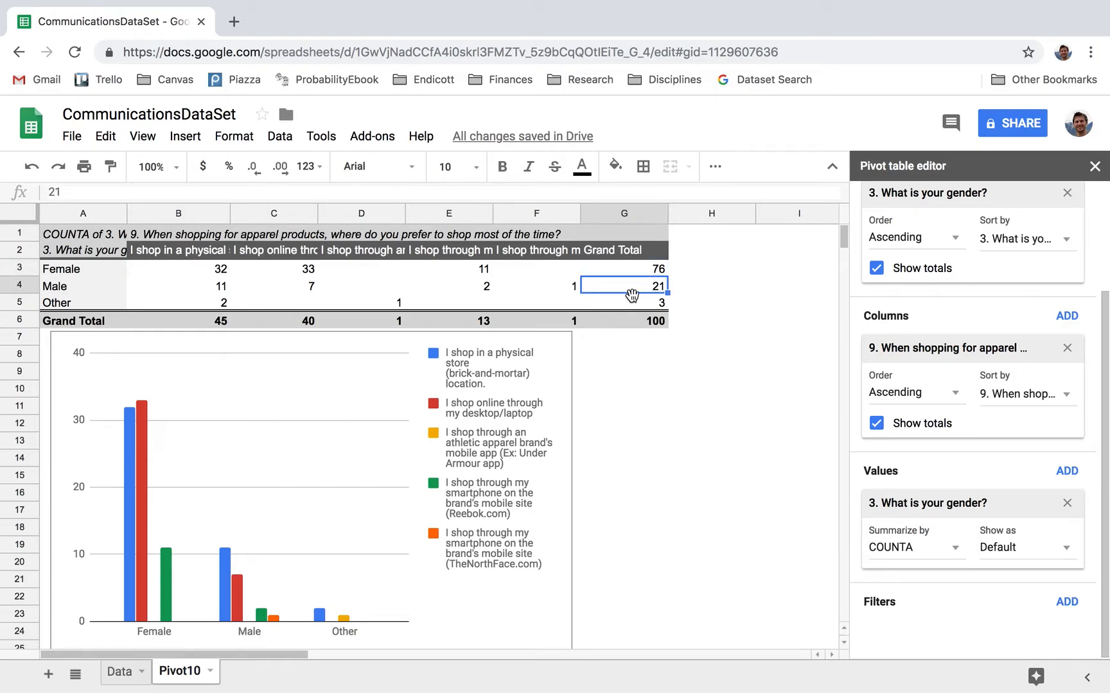
{"action": "left_click", "coordinate": [629, 303]}
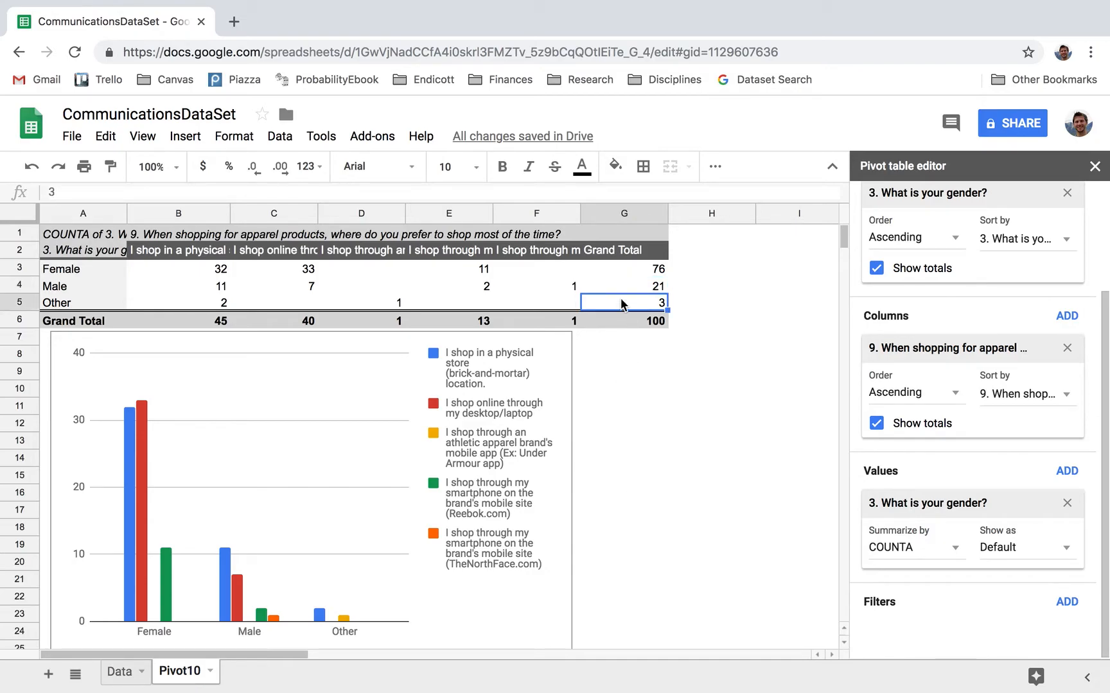
{"action": "left_click", "coordinate": [640, 271]}
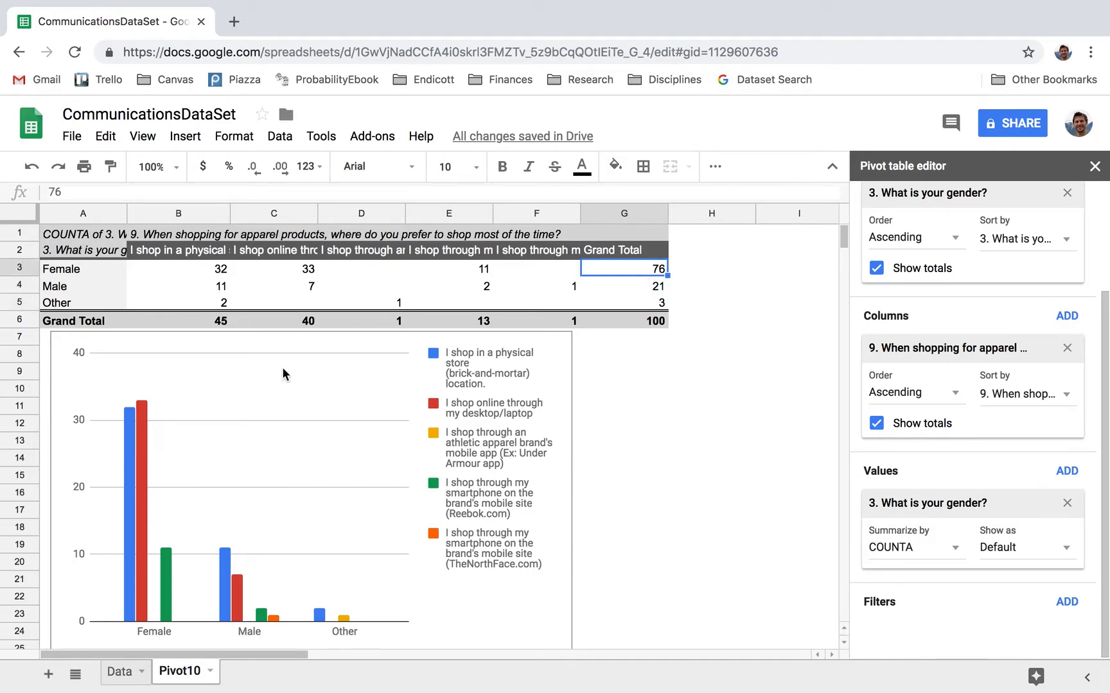
Compare the Female physical-store and desktop/laptop counts with the Male and Other rows and the smartphone mobile-site columns
{"action": "left_click_drag", "start_coordinate": [201, 274], "coordinate": [275, 266]}
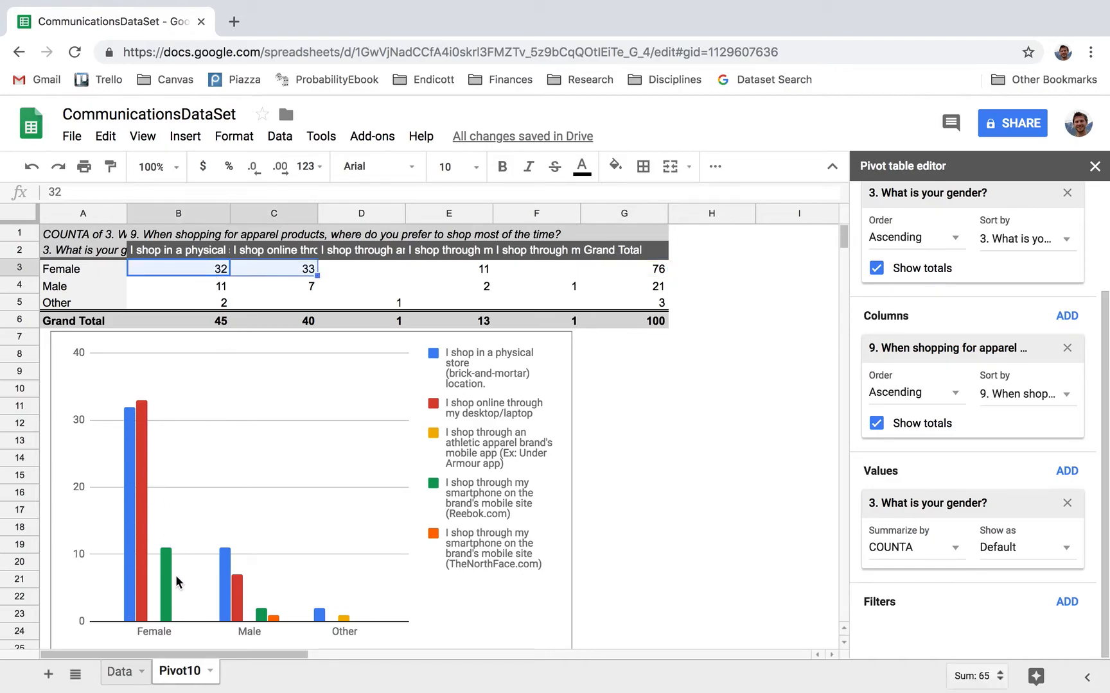
{"action": "left_click", "coordinate": [543, 286]}
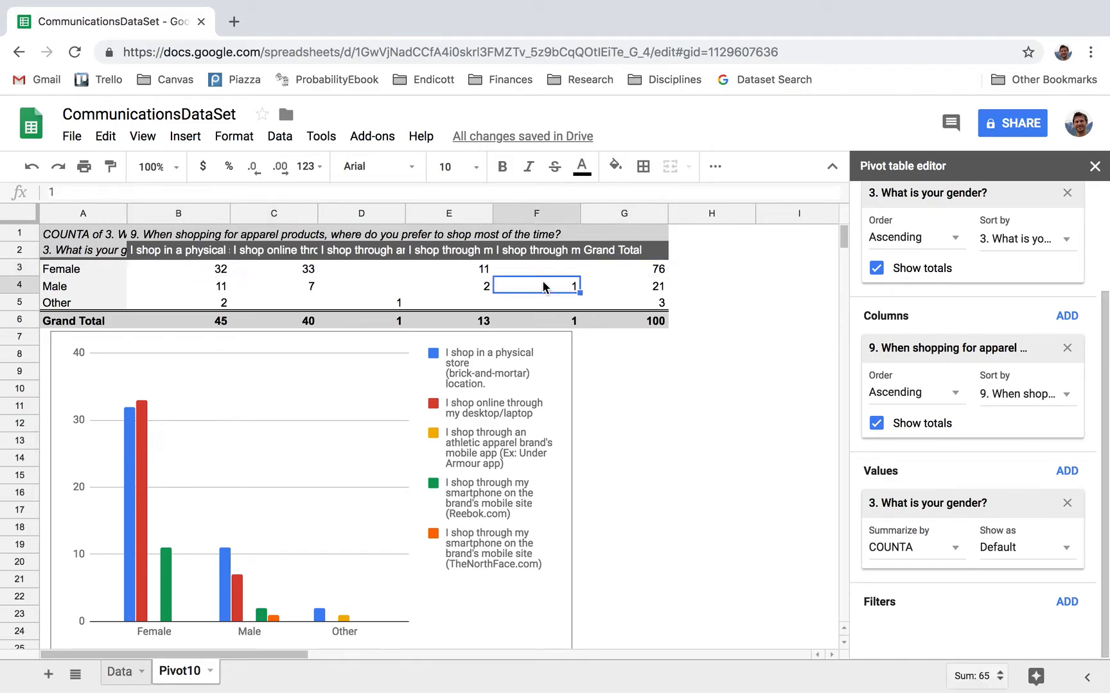
{"action": "left_click", "coordinate": [77, 273]}
{"action": "left_click", "coordinate": [77, 284]}
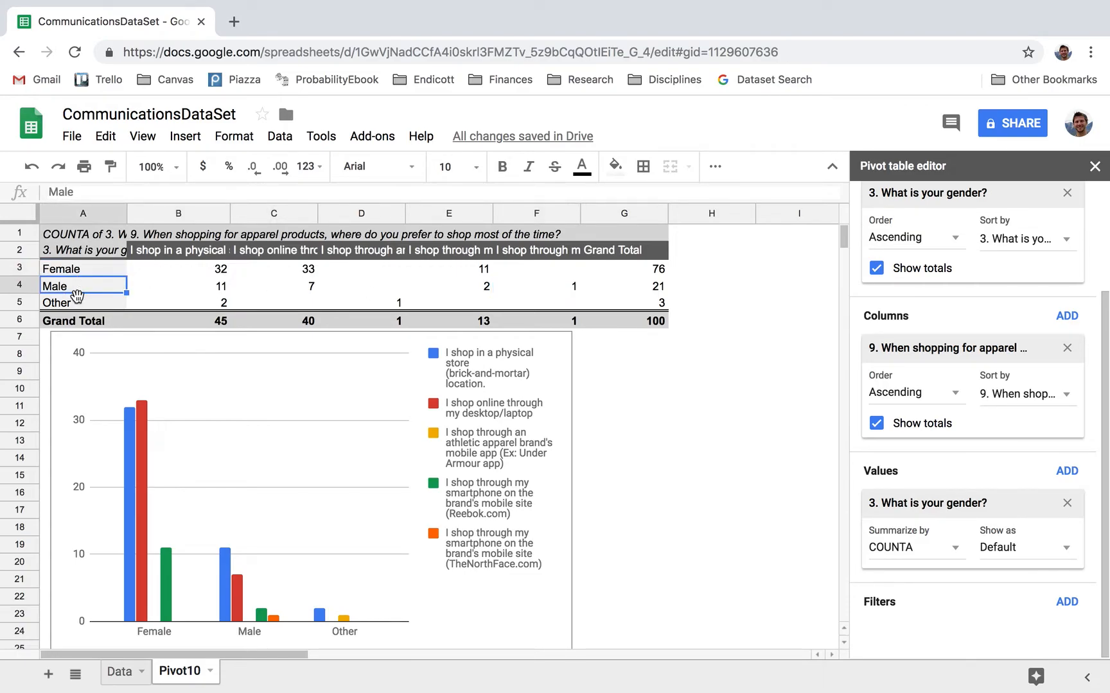
{"action": "left_click", "coordinate": [78, 302]}
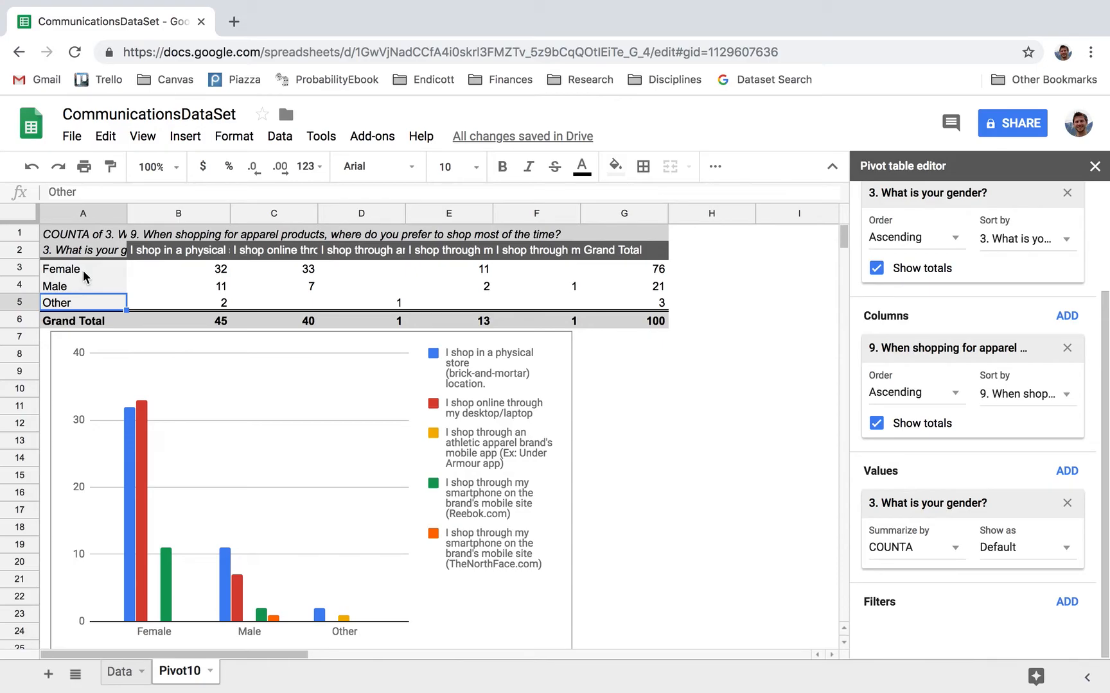
{"action": "left_click", "coordinate": [83, 270]}
{"action": "left_click", "coordinate": [279, 272]}
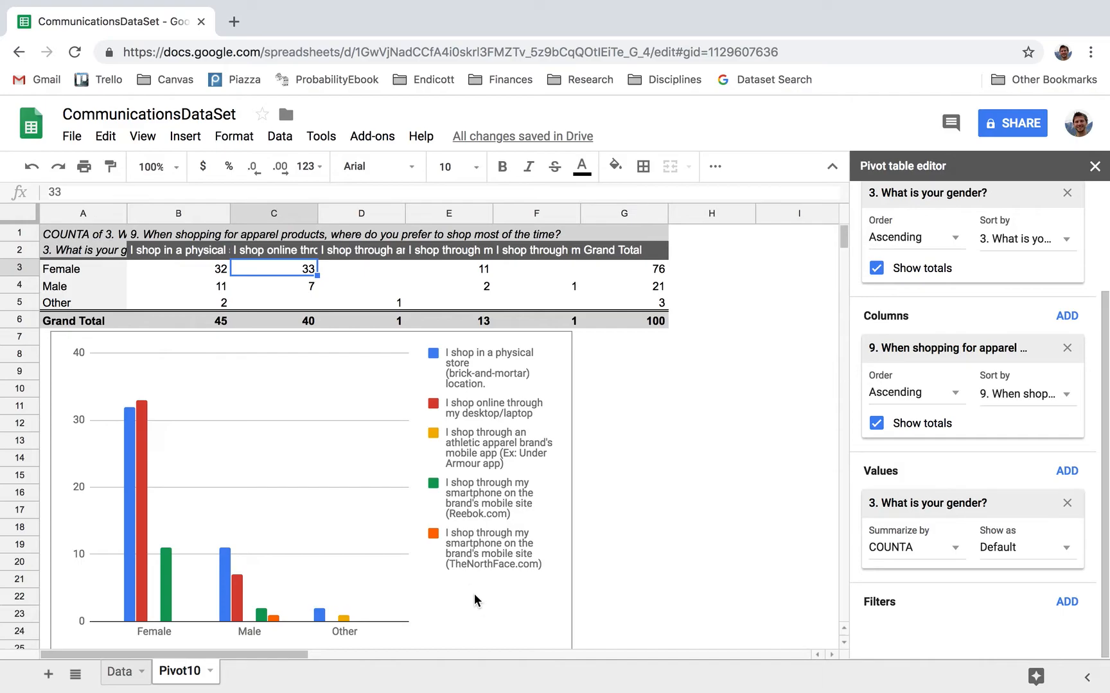
{"action": "left_click", "coordinate": [212, 273]}
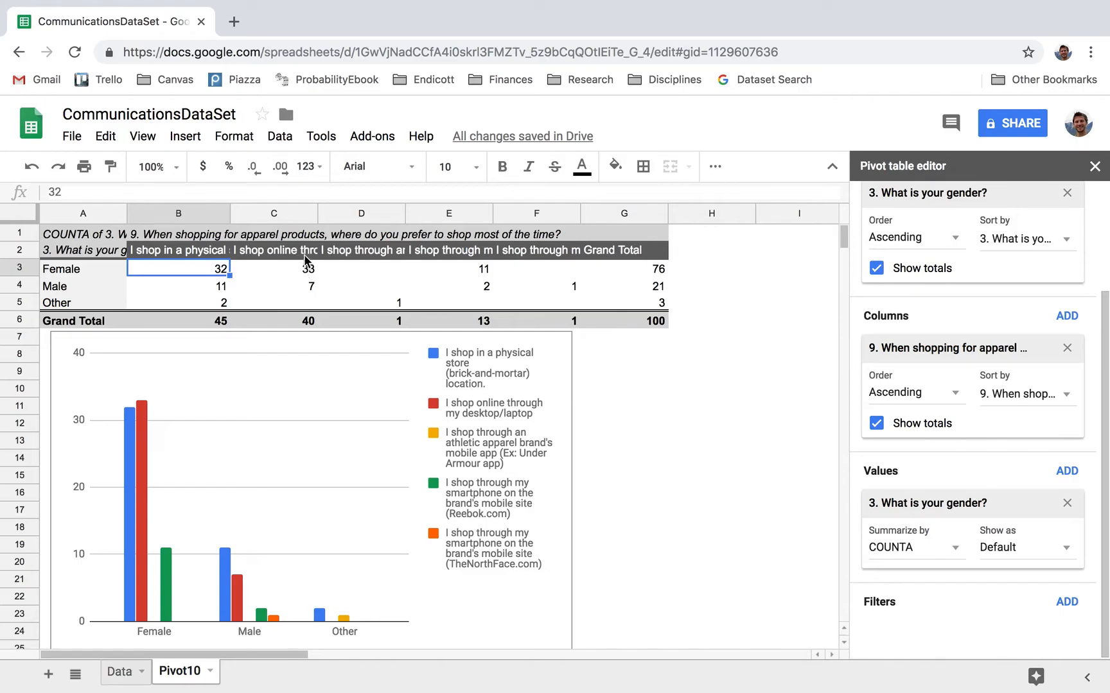
{"action": "left_click", "coordinate": [306, 253]}
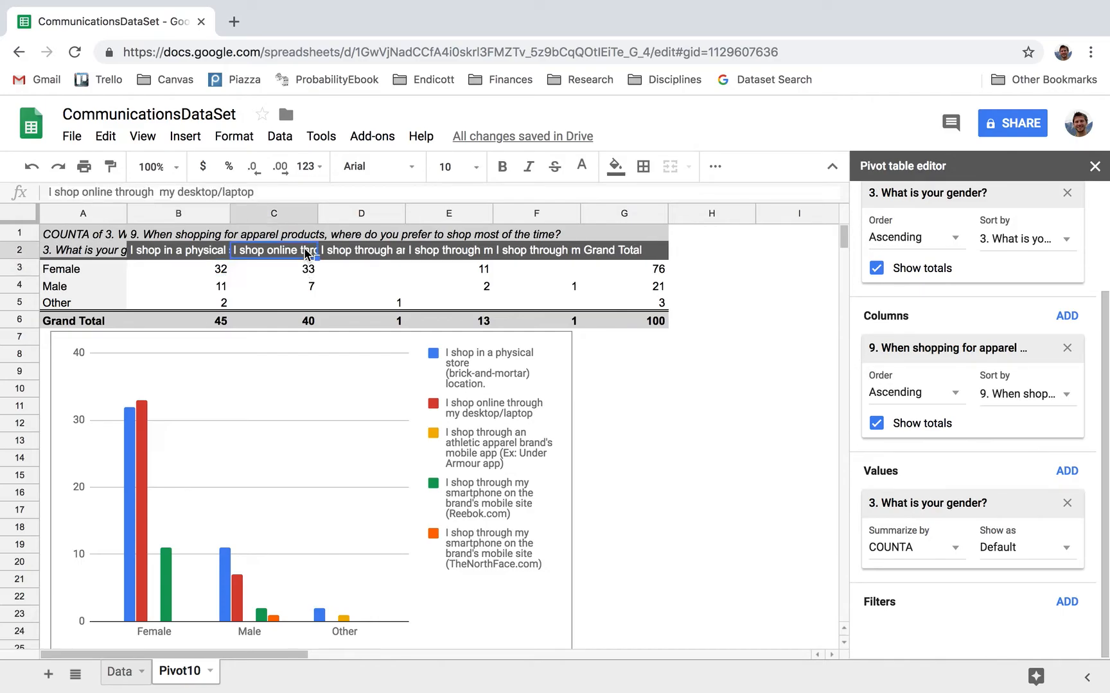
{"action": "left_click", "coordinate": [440, 285]}
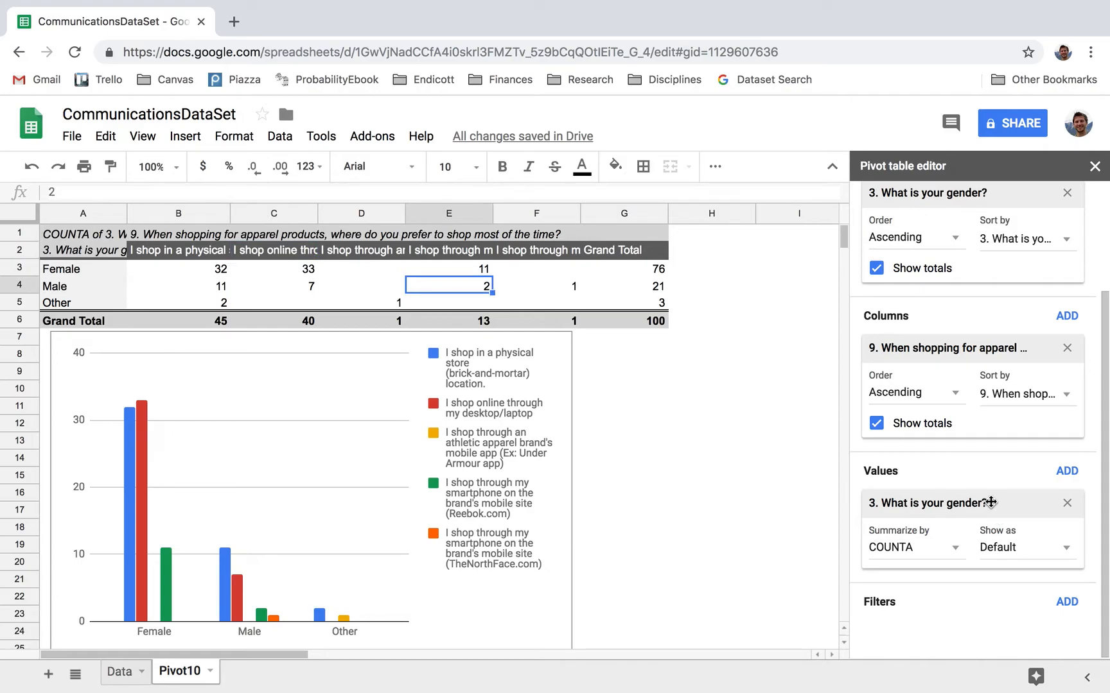
{"action": "left_click", "coordinate": [539, 269]}
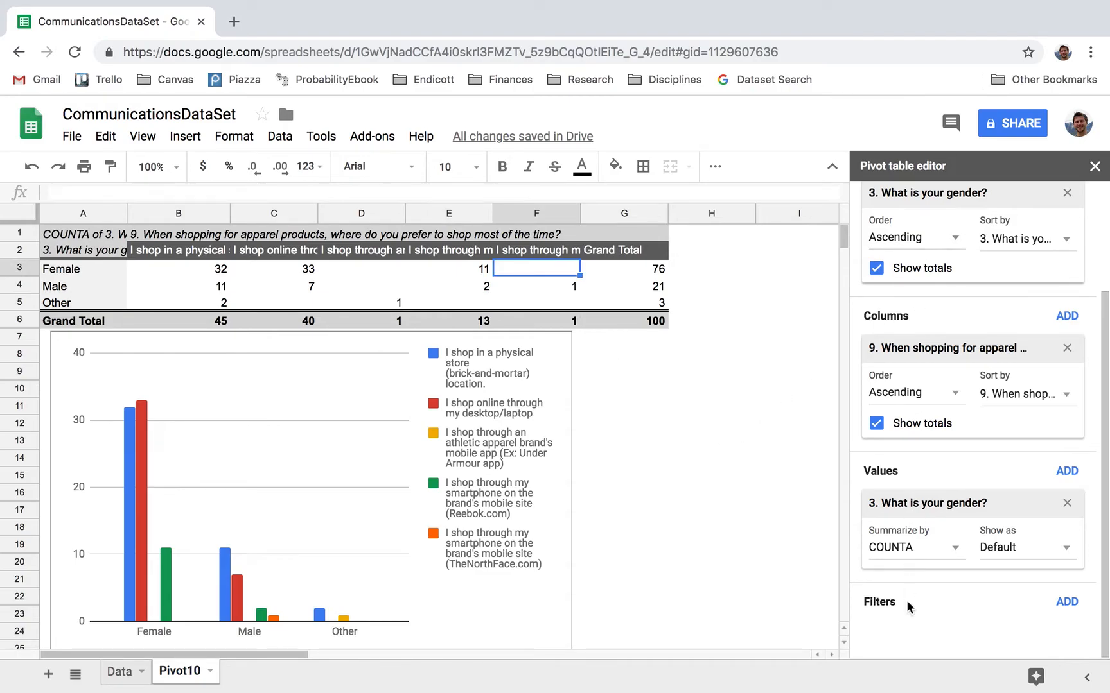
{"action": "left_click", "coordinate": [642, 393]}
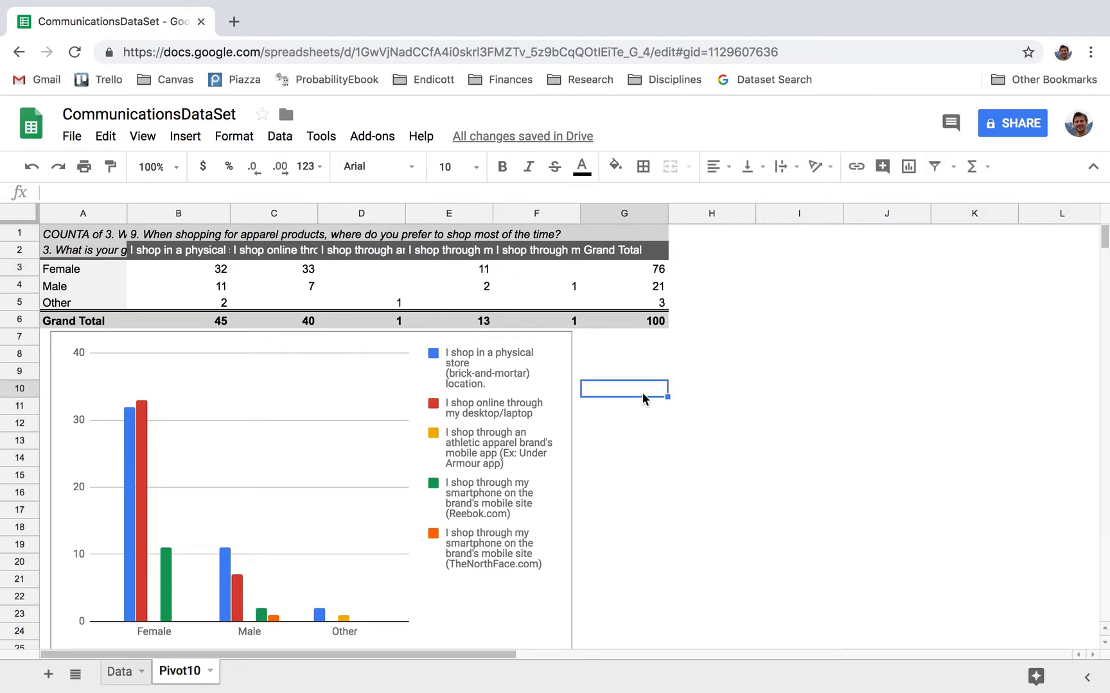
Show the pivot table's gender values as % of row instead of plain counts
{"action": "left_click", "coordinate": [510, 271]}
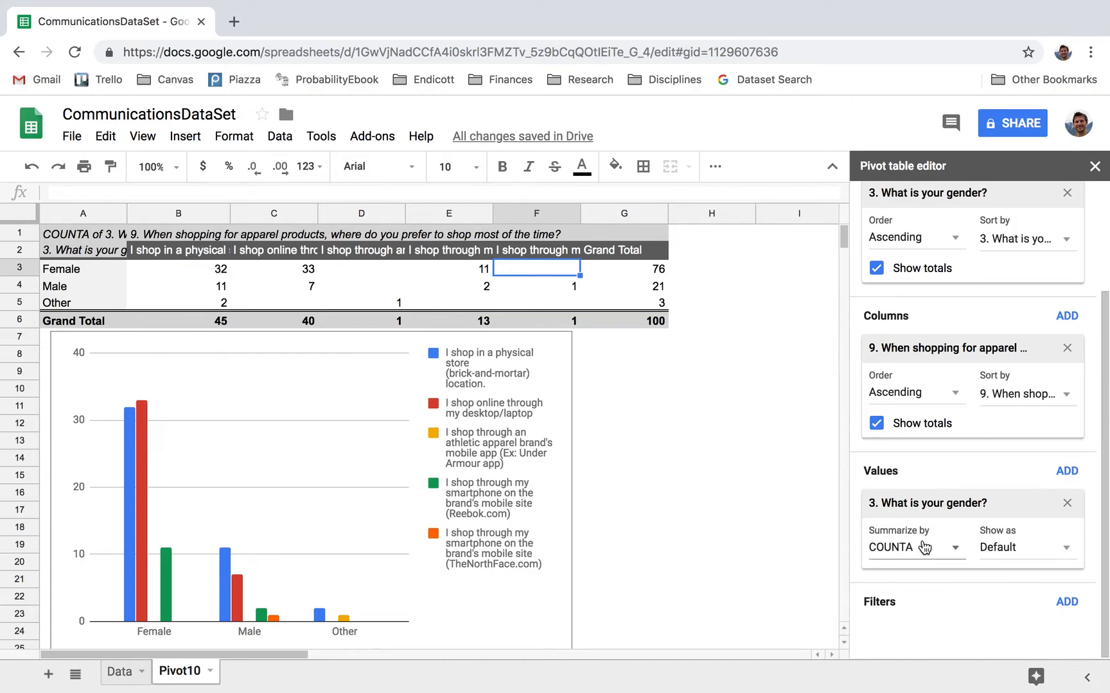
{"action": "left_click", "coordinate": [1045, 556]}
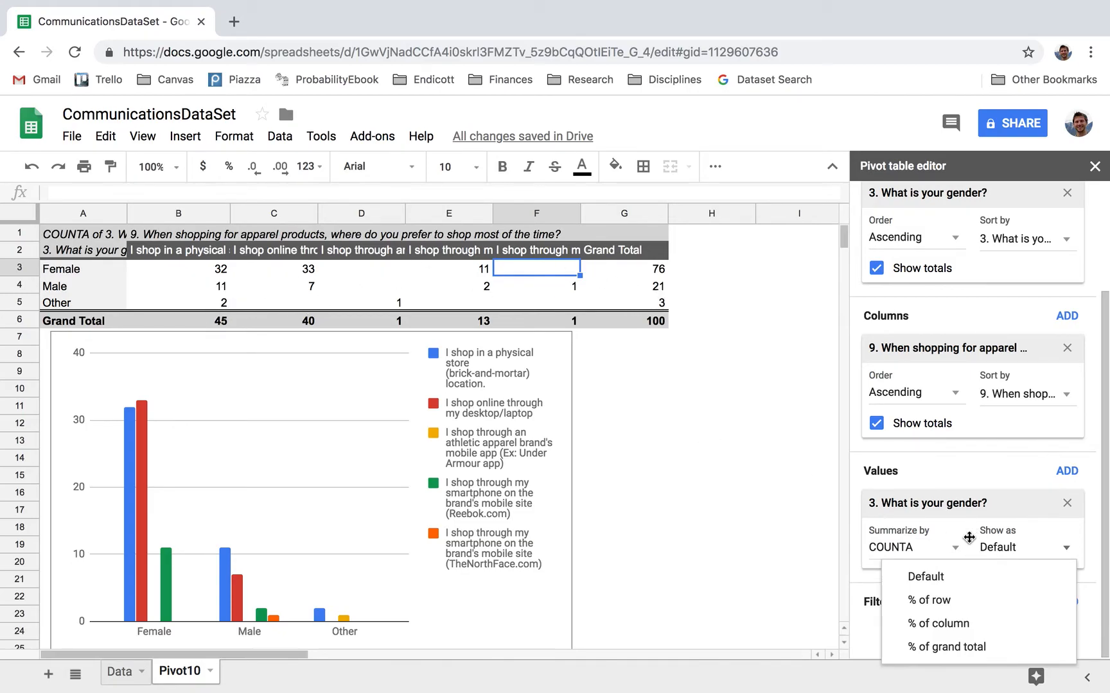
{"action": "left_click", "coordinate": [931, 601]}
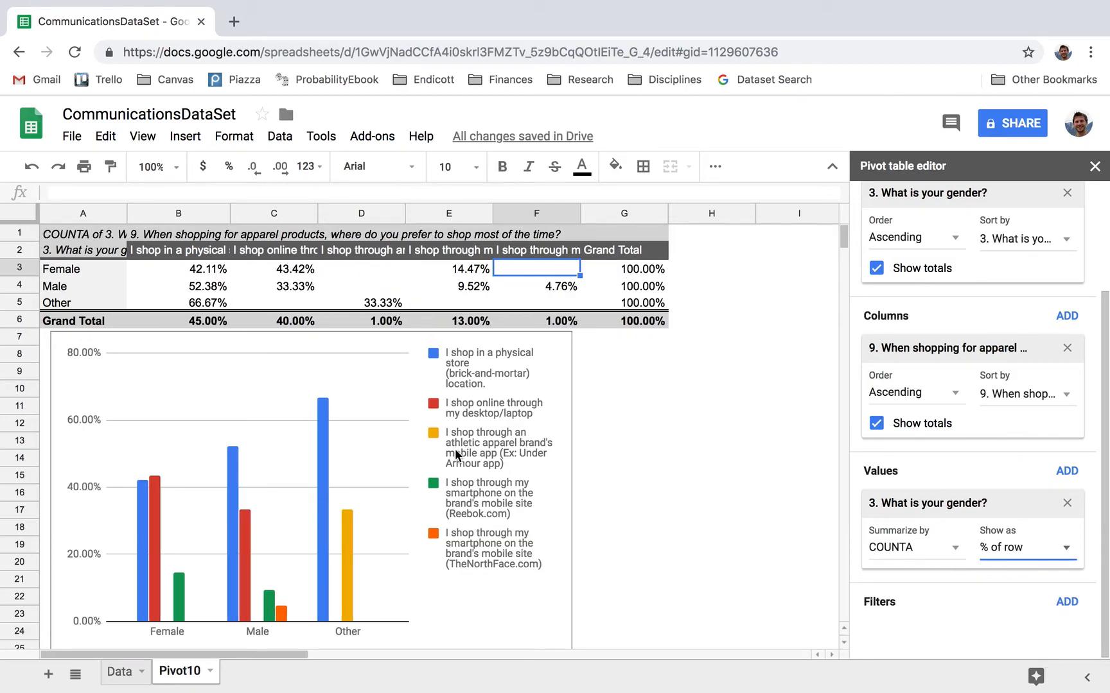
Examine the row percentages for Female, Male and Other in the column chart and the pivot table's Female row
{"action": "left_click", "coordinate": [466, 586]}
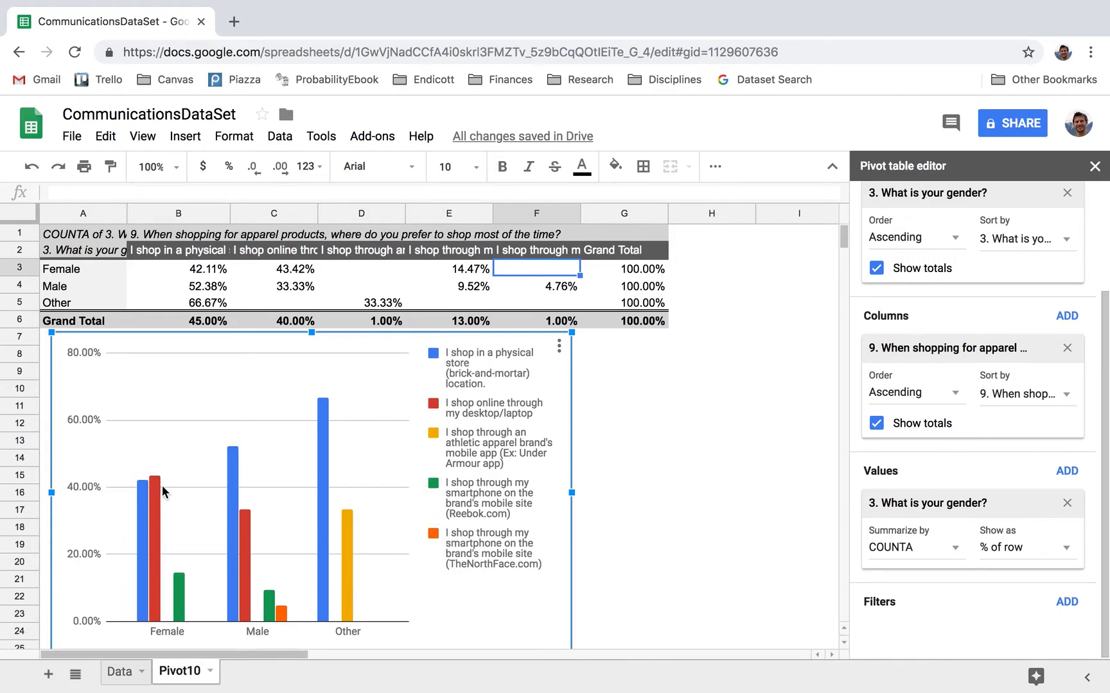
{"action": "mouse_move", "coordinate": [139, 549]}
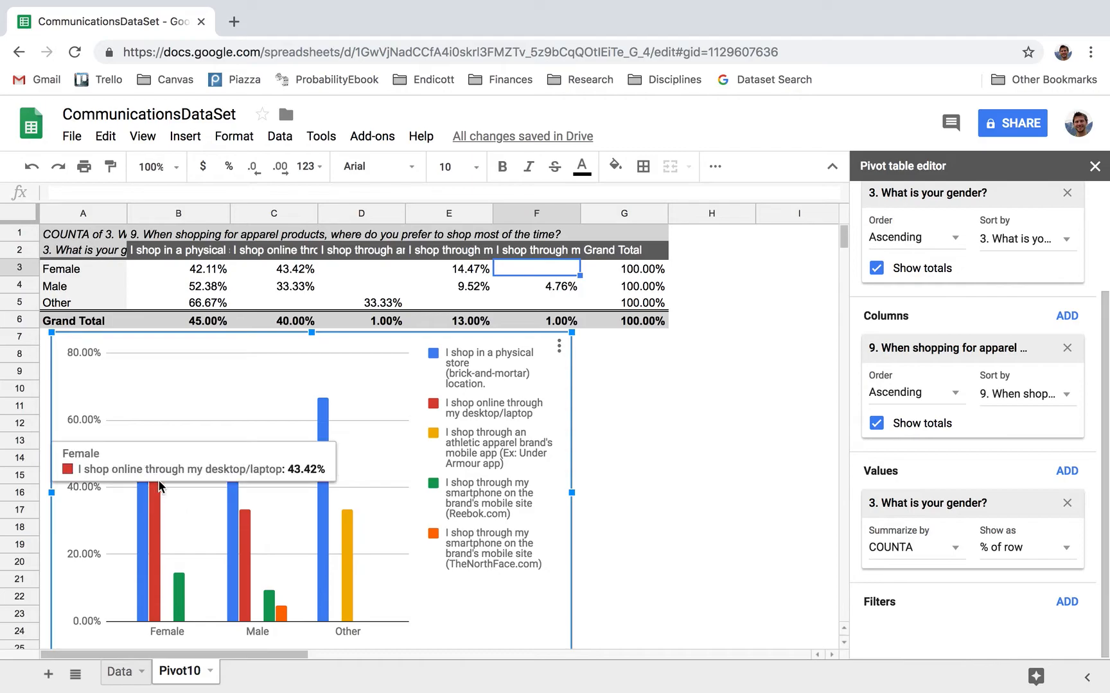
{"action": "left_click", "coordinate": [207, 273]}
{"action": "left_click", "coordinate": [288, 270]}
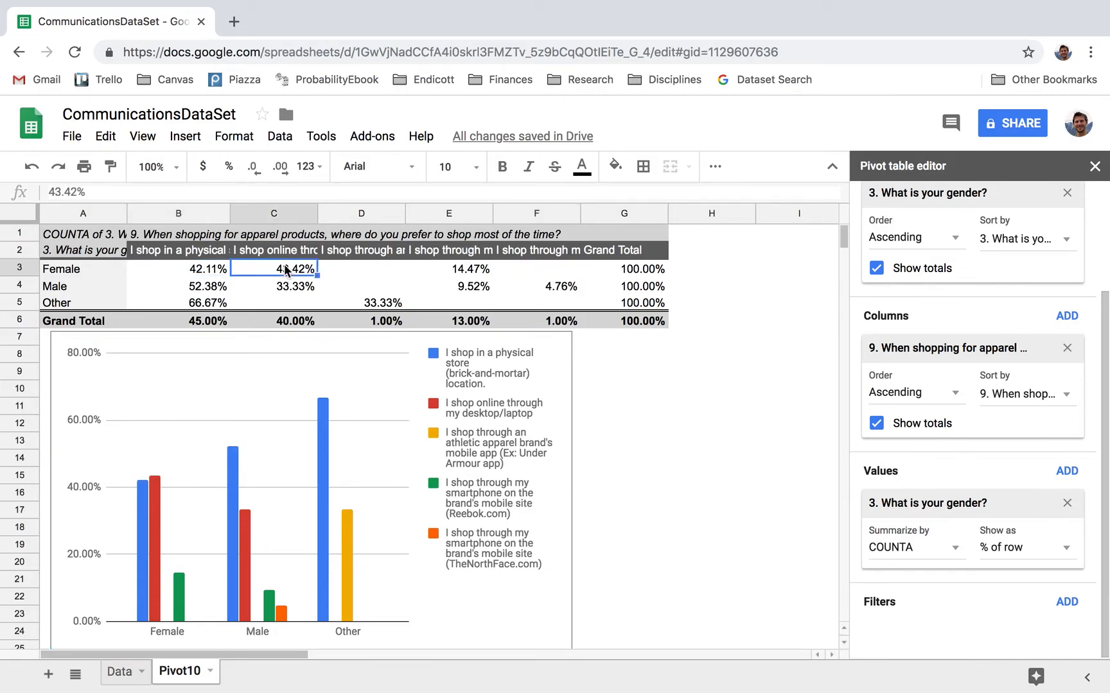
{"action": "left_click", "coordinate": [179, 593]}
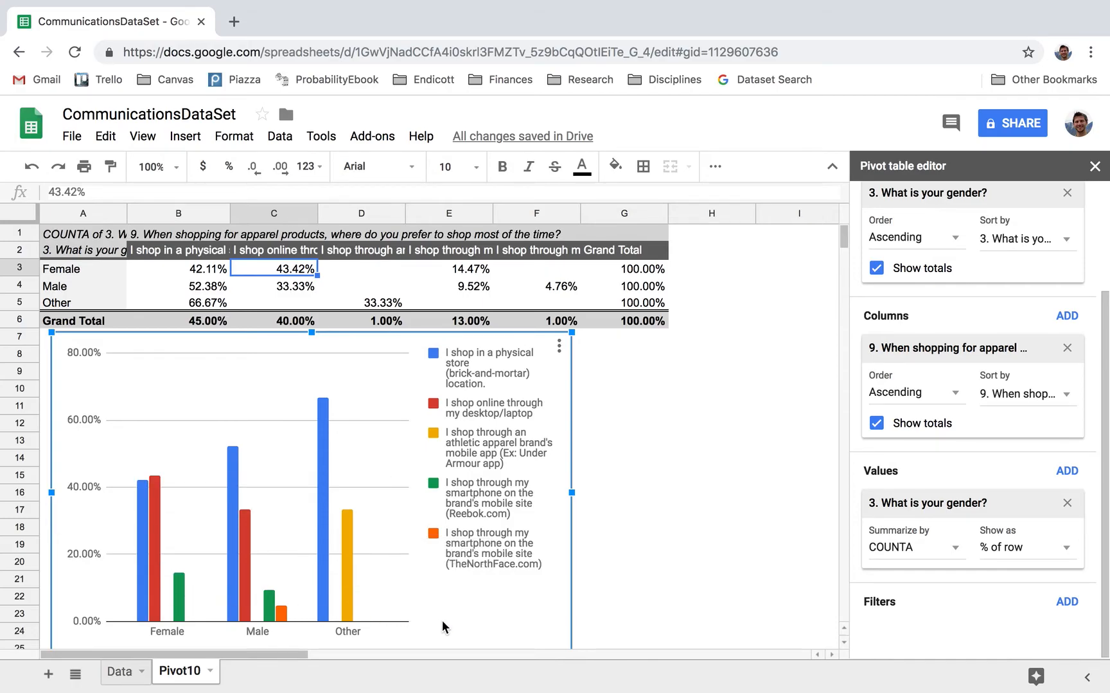
{"action": "mouse_move", "coordinate": [235, 491]}
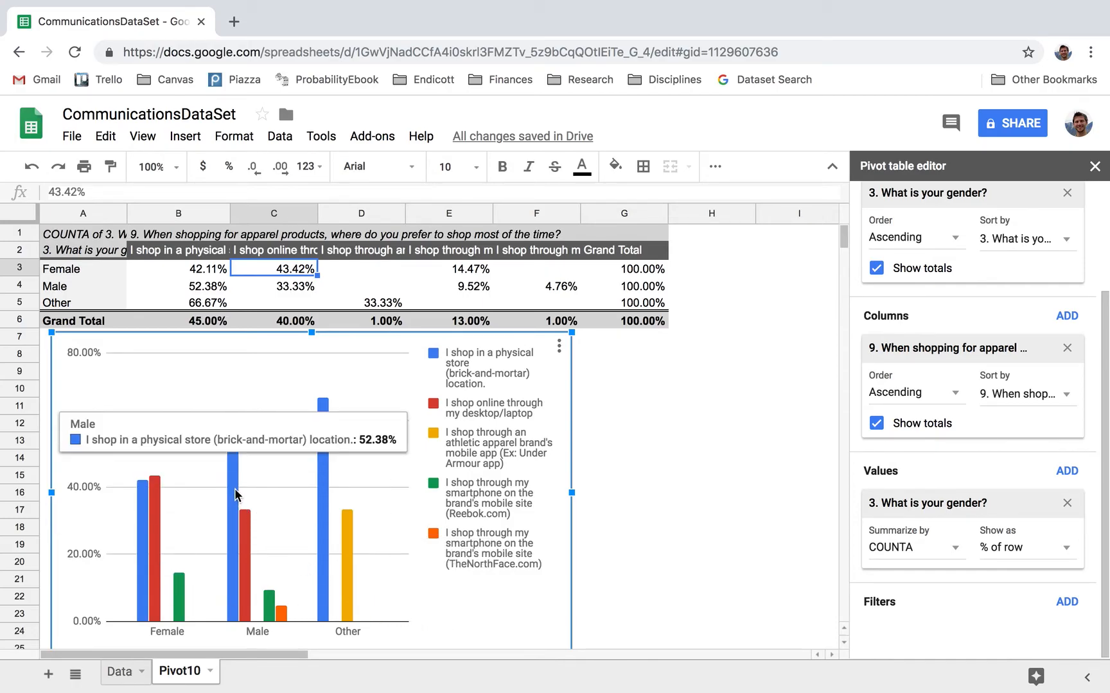
{"action": "mouse_move", "coordinate": [244, 534]}
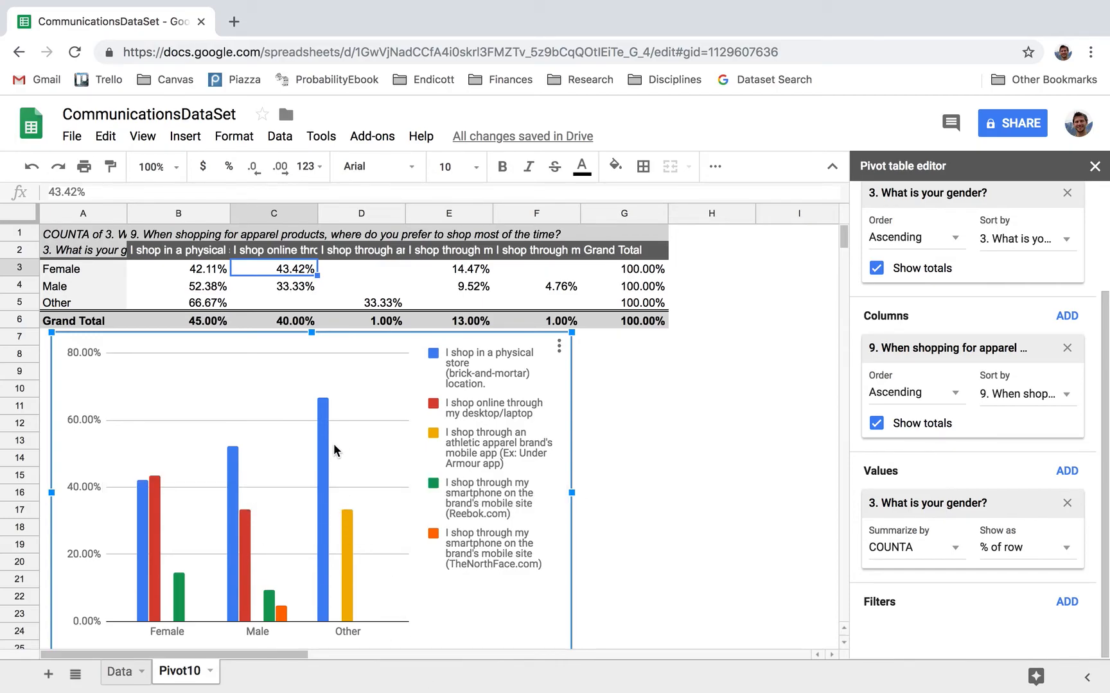
{"action": "mouse_move", "coordinate": [324, 449]}
Move the gender column chart from the pivot table sheet to its own sheet and compare it with the pivot table
{"action": "double_click", "coordinate": [482, 593]}
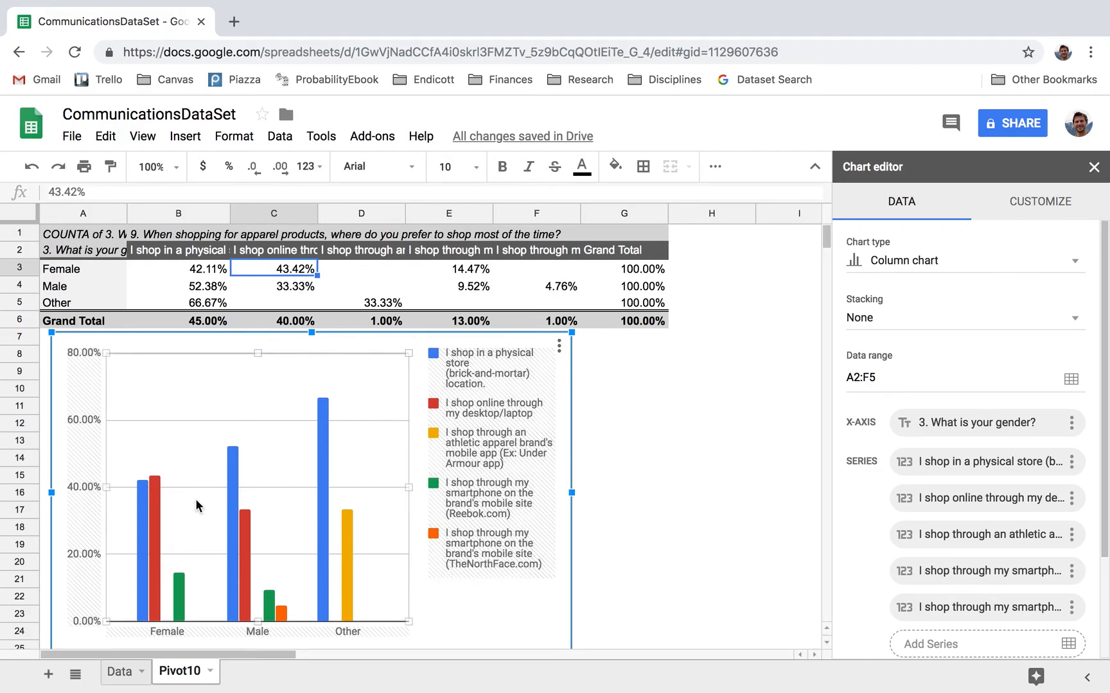
{"action": "left_click", "coordinate": [559, 348]}
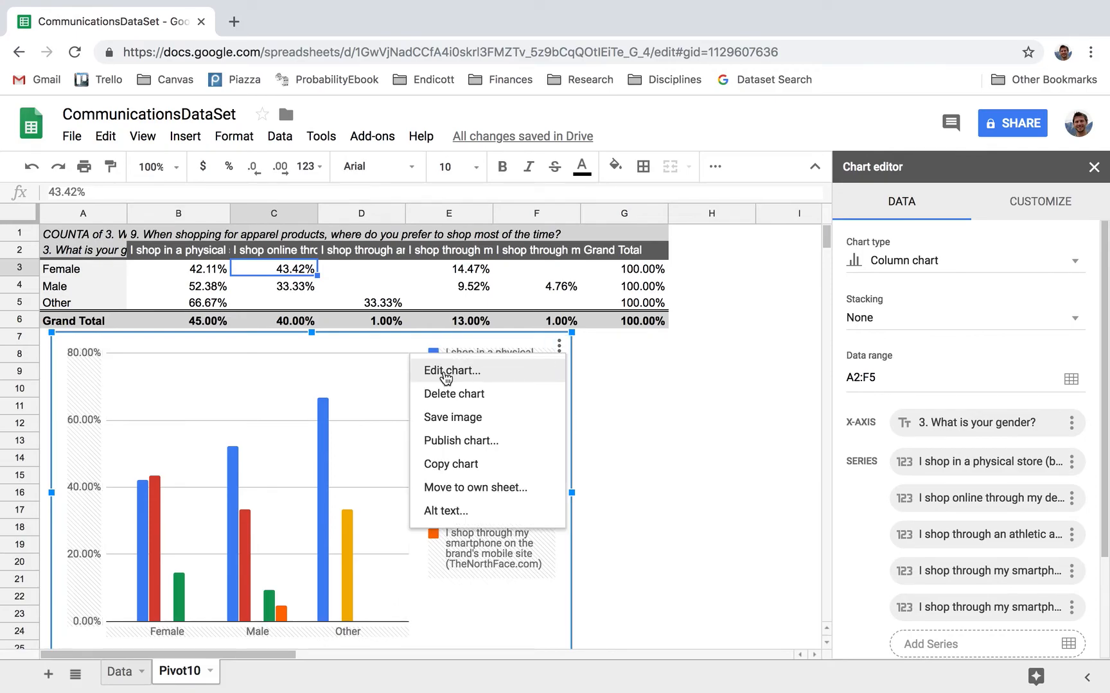
{"action": "left_click", "coordinate": [538, 489]}
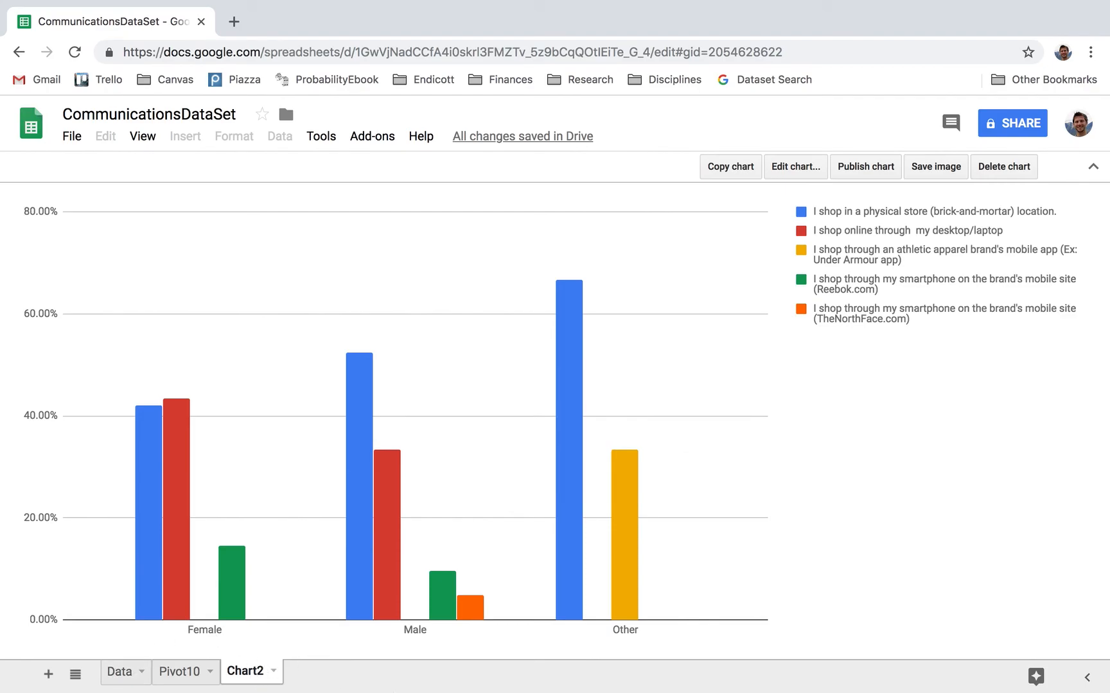
{"action": "left_click", "coordinate": [184, 672]}
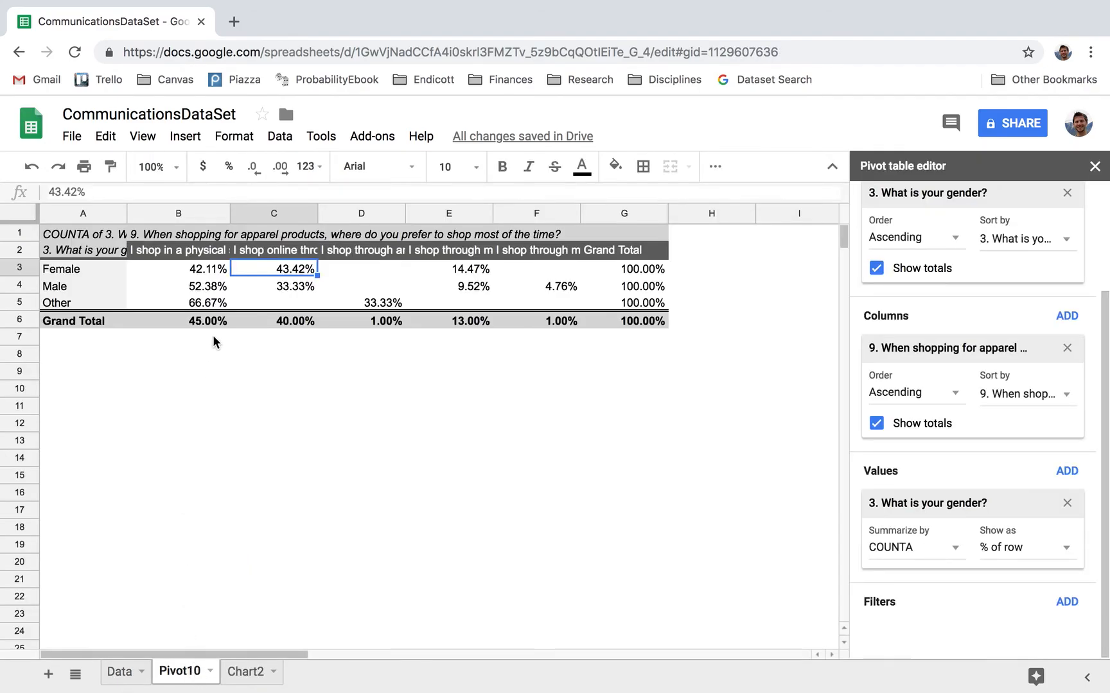
{"action": "left_click", "coordinate": [247, 672]}
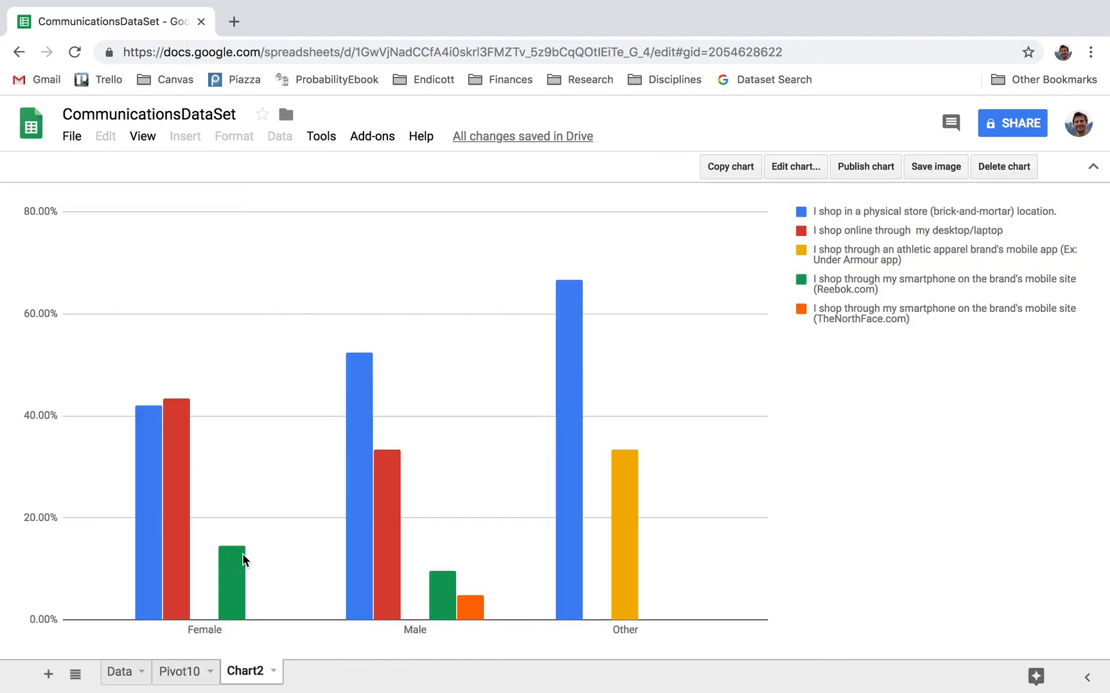
{"action": "left_click", "coordinate": [180, 675]}
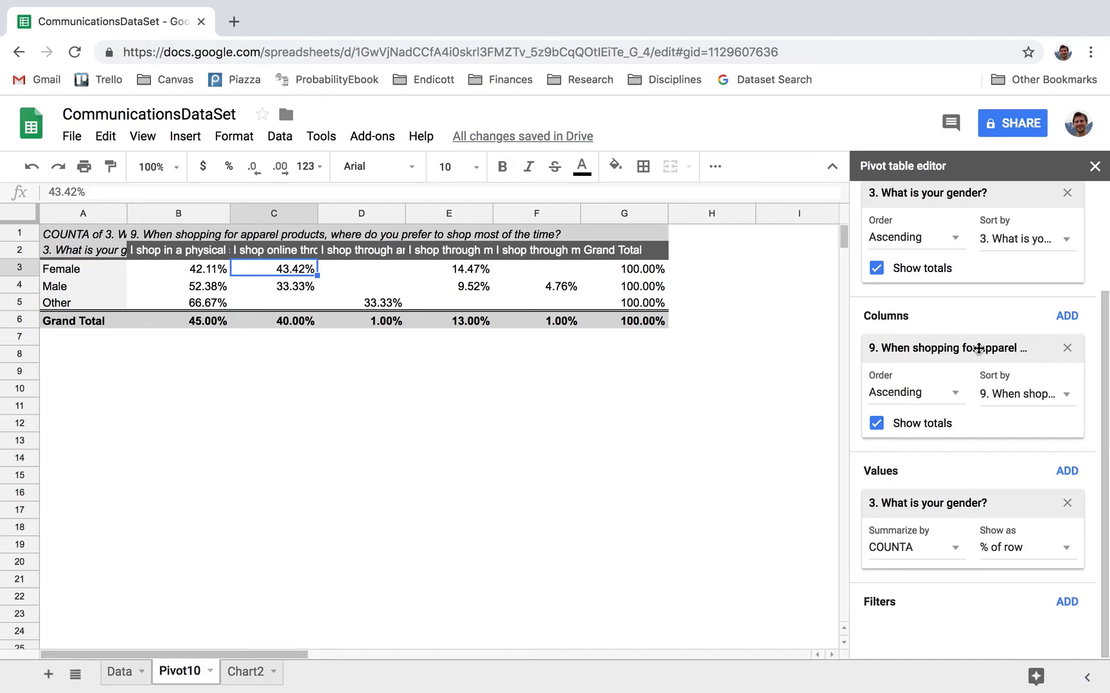
{"action": "left_click", "coordinate": [246, 672]}
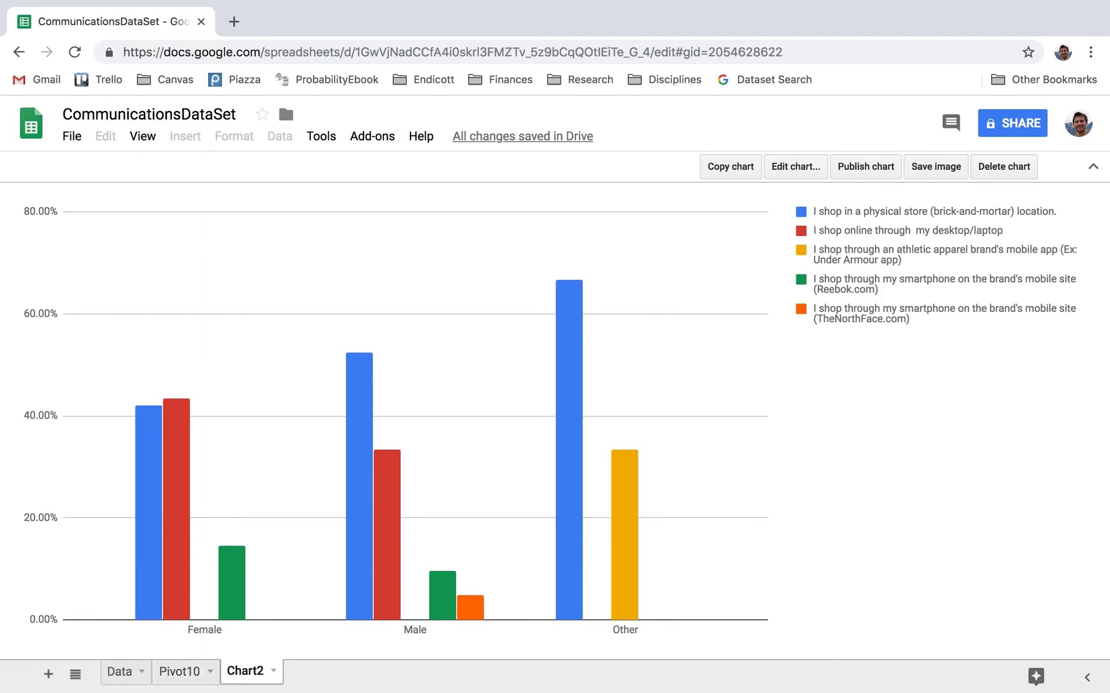
Rename the pivot table sheet as ResearchQ1pv
{"action": "left_click", "coordinate": [193, 674]}
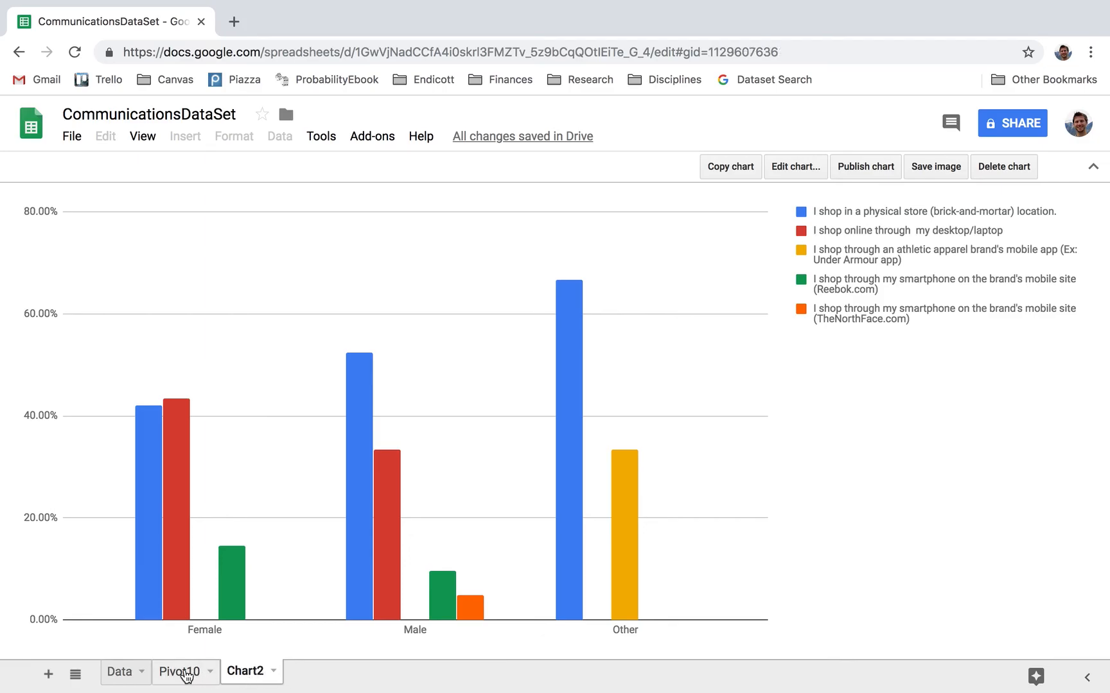
{"action": "double_click", "coordinate": [186, 674]}
{"action": "type", "text": "Res"}
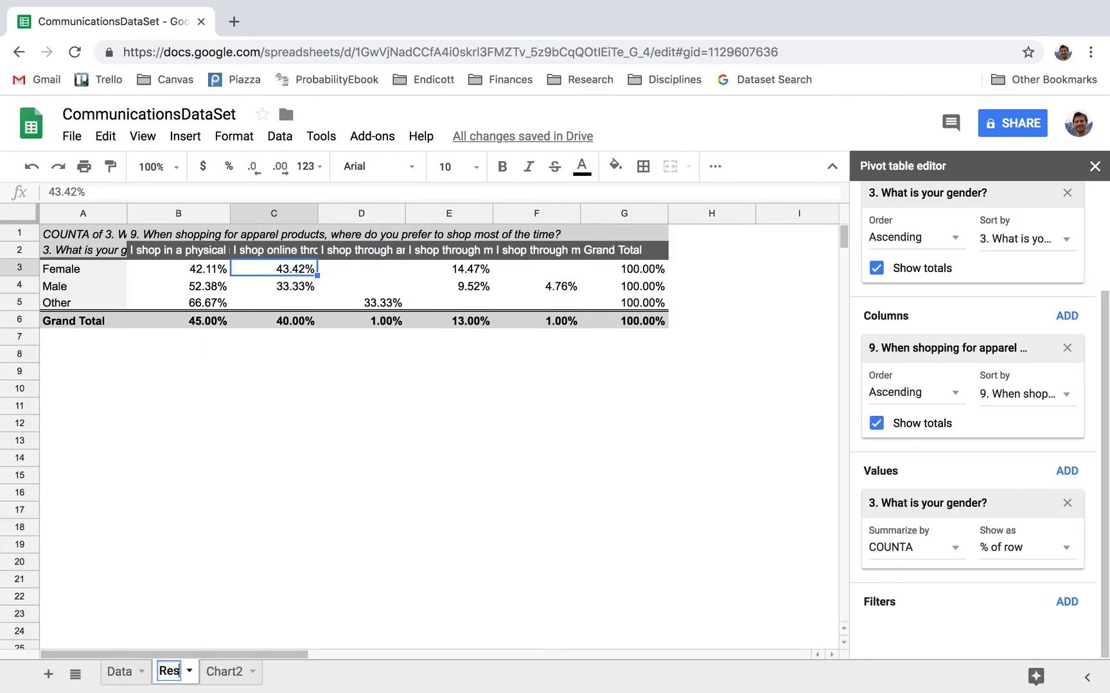
{"action": "type", "text": "earchQ"}
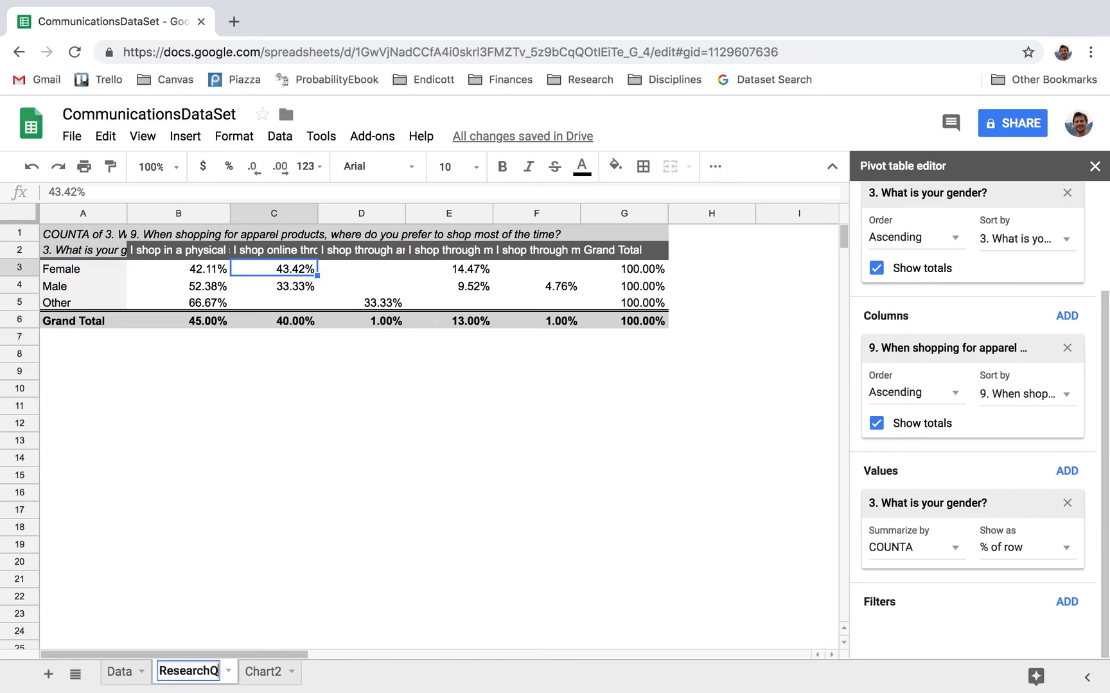
{"action": "type", "text": "1pv"}
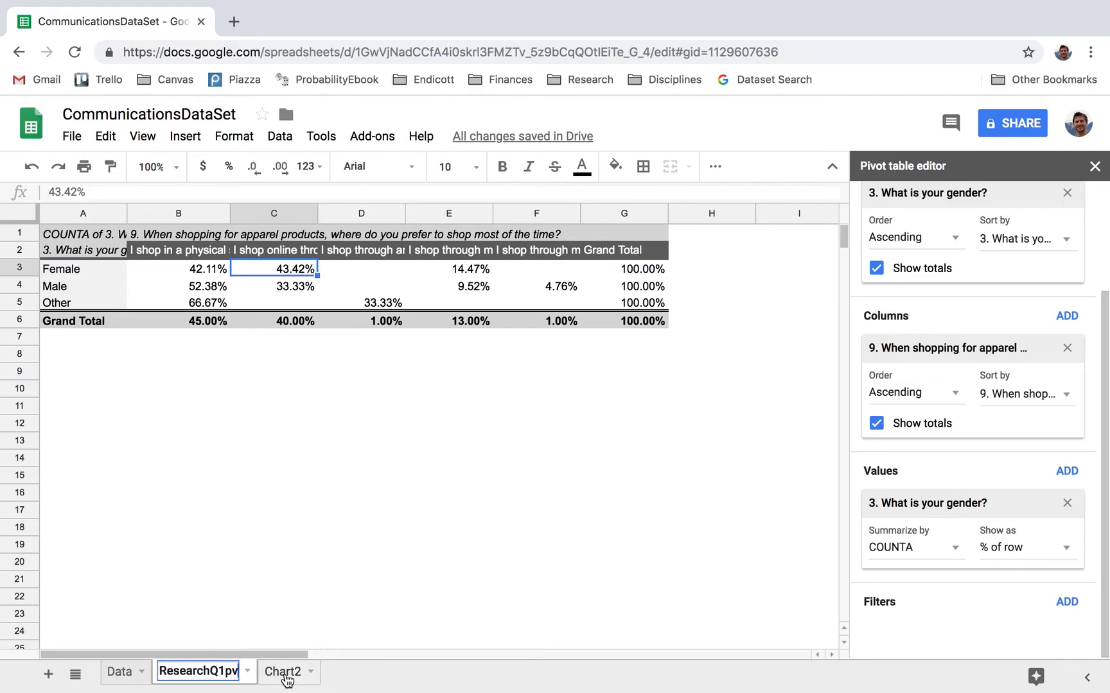
Rename the chart sheet as ResearchQ1chart
{"action": "left_click", "coordinate": [286, 676]}
{"action": "double_click", "coordinate": [286, 675]}
{"action": "type", "text": "Resear"}
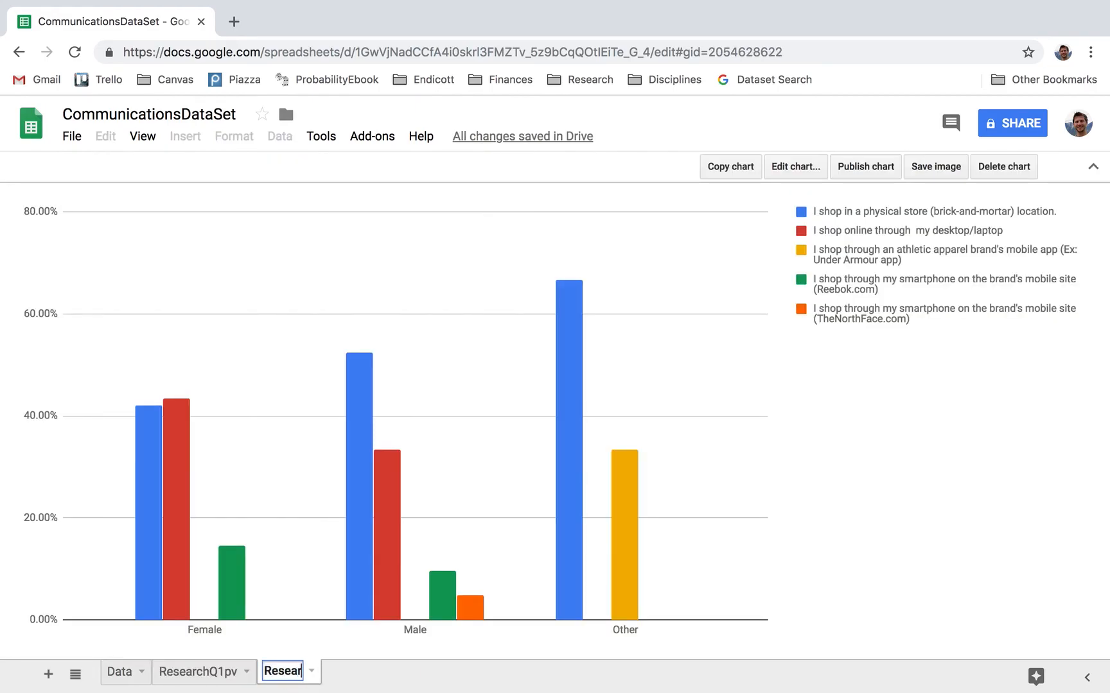
{"action": "type", "text": "chQ1chart"}
{"action": "key", "text": "Return"}
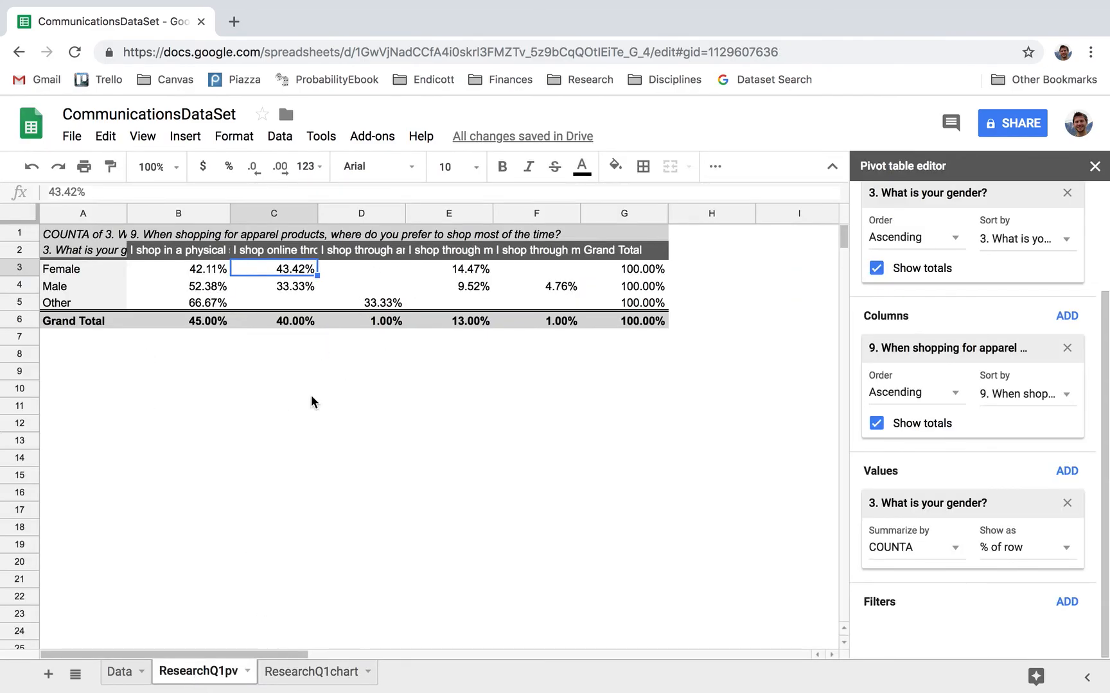
Try showing the pivot table's gender values as Default and as % of column, and view the effect on the chart sheet
{"action": "left_click", "coordinate": [308, 671]}
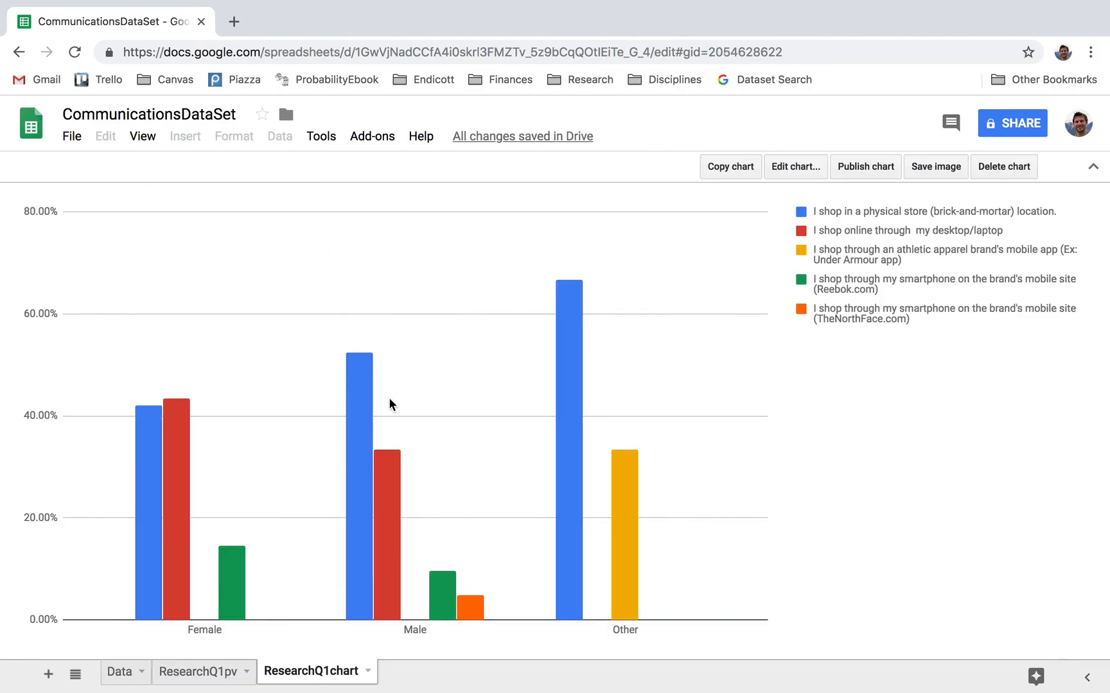
{"action": "left_click", "coordinate": [206, 673]}
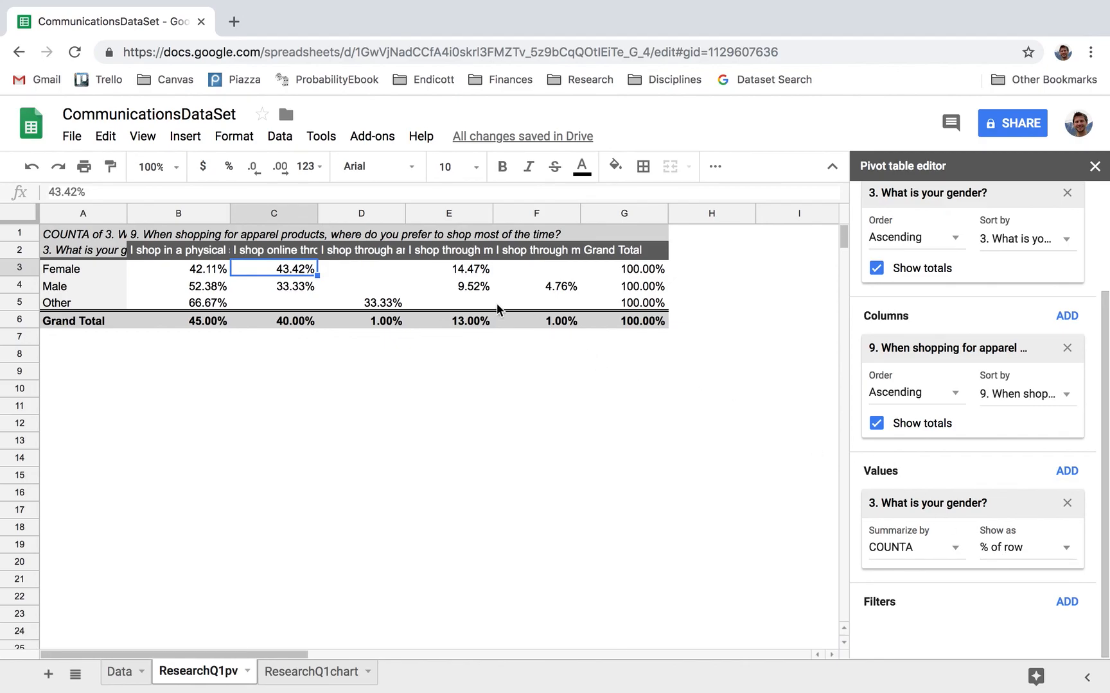
{"action": "left_click", "coordinate": [982, 546]}
{"action": "left_click", "coordinate": [979, 572]}
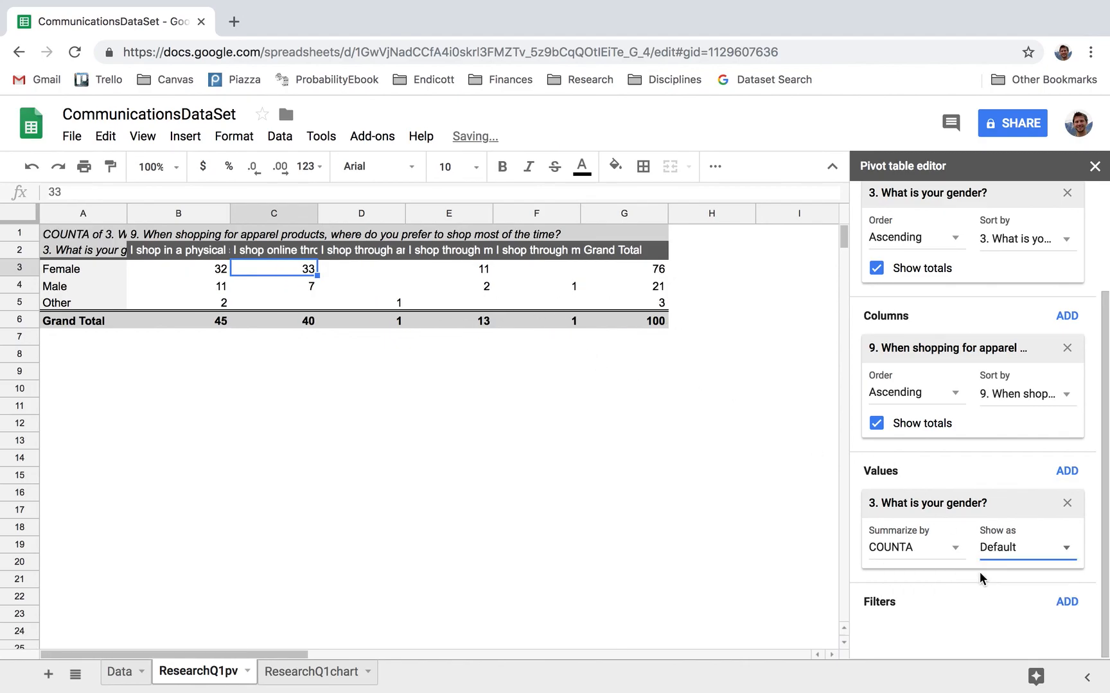
{"action": "left_click", "coordinate": [1004, 549]}
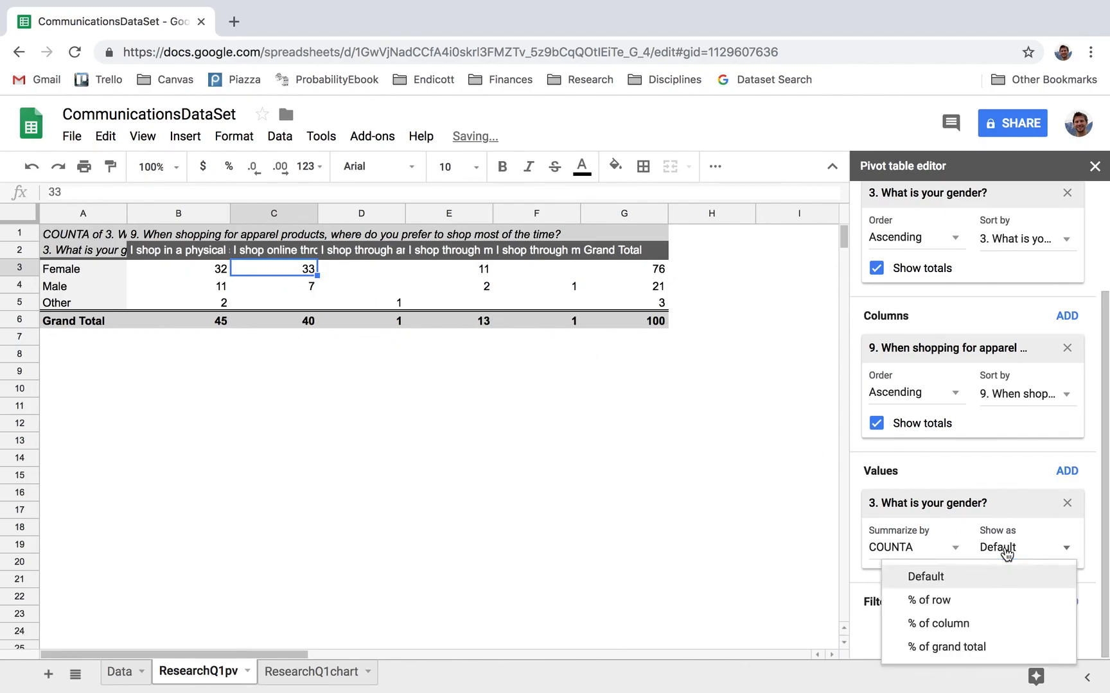
{"action": "left_click", "coordinate": [989, 624]}
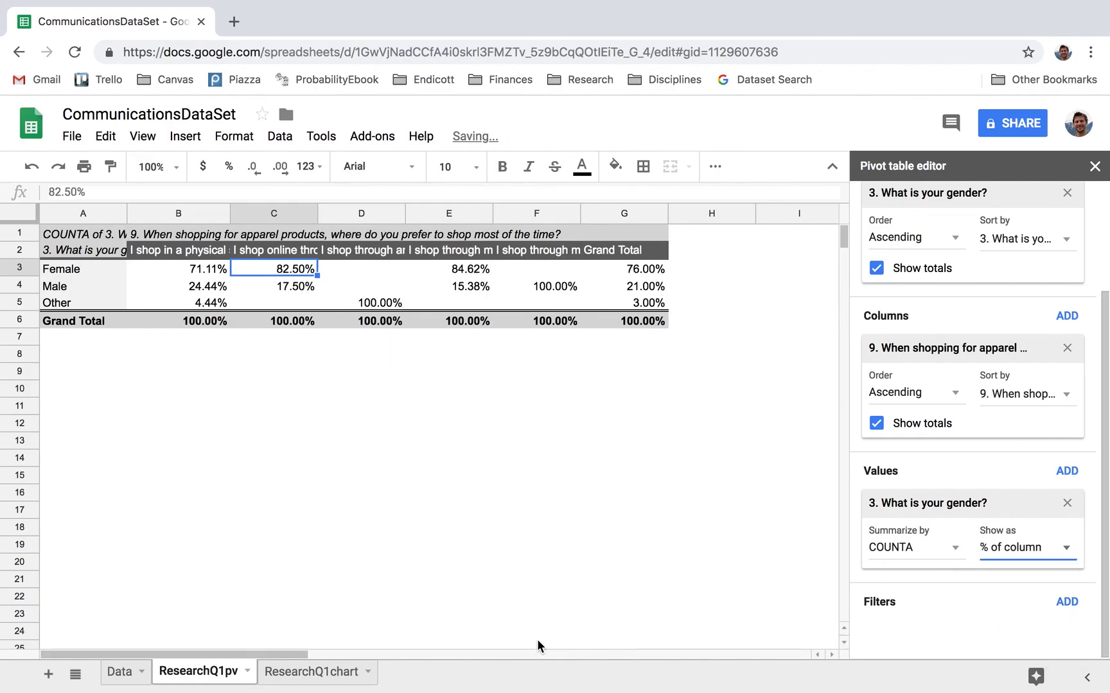
{"action": "left_click", "coordinate": [302, 672]}
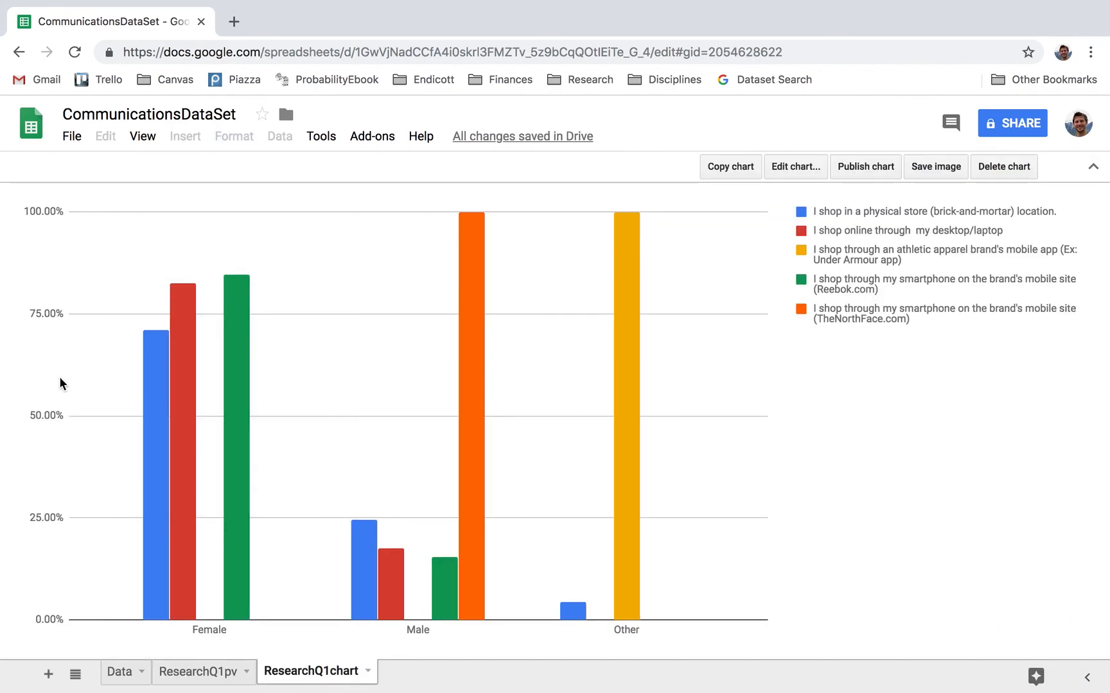
Show the pivot table's gender values as % of row again and check the chart sheet against the table
{"action": "left_click", "coordinate": [212, 673]}
{"action": "left_click", "coordinate": [1013, 551]}
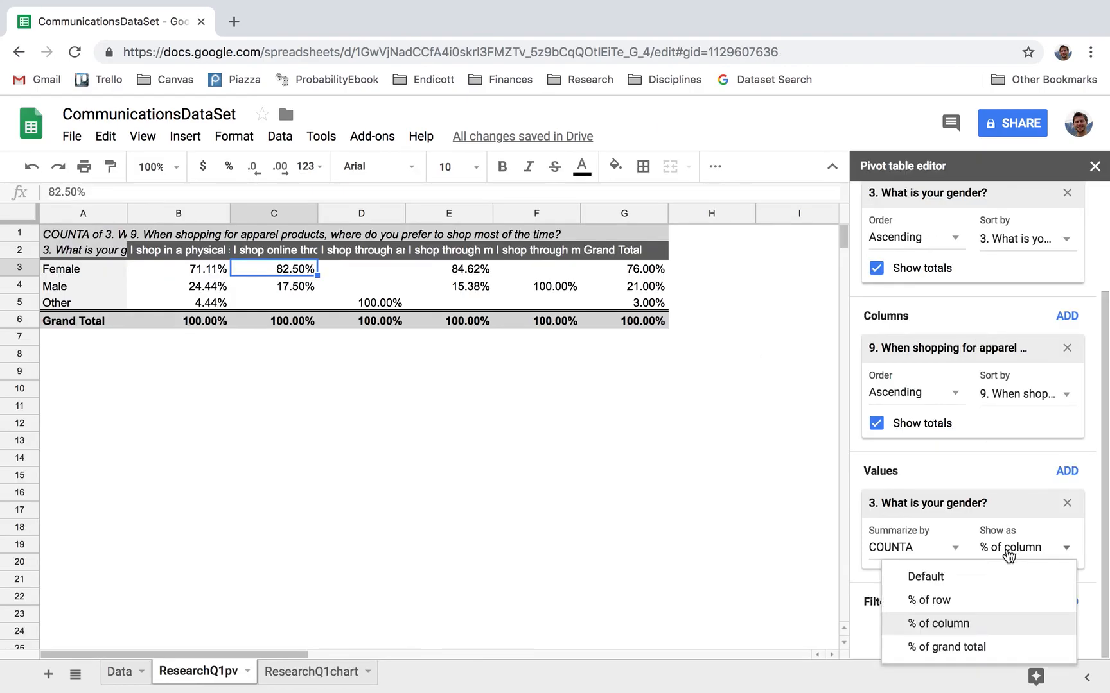
{"action": "left_click", "coordinate": [984, 597]}
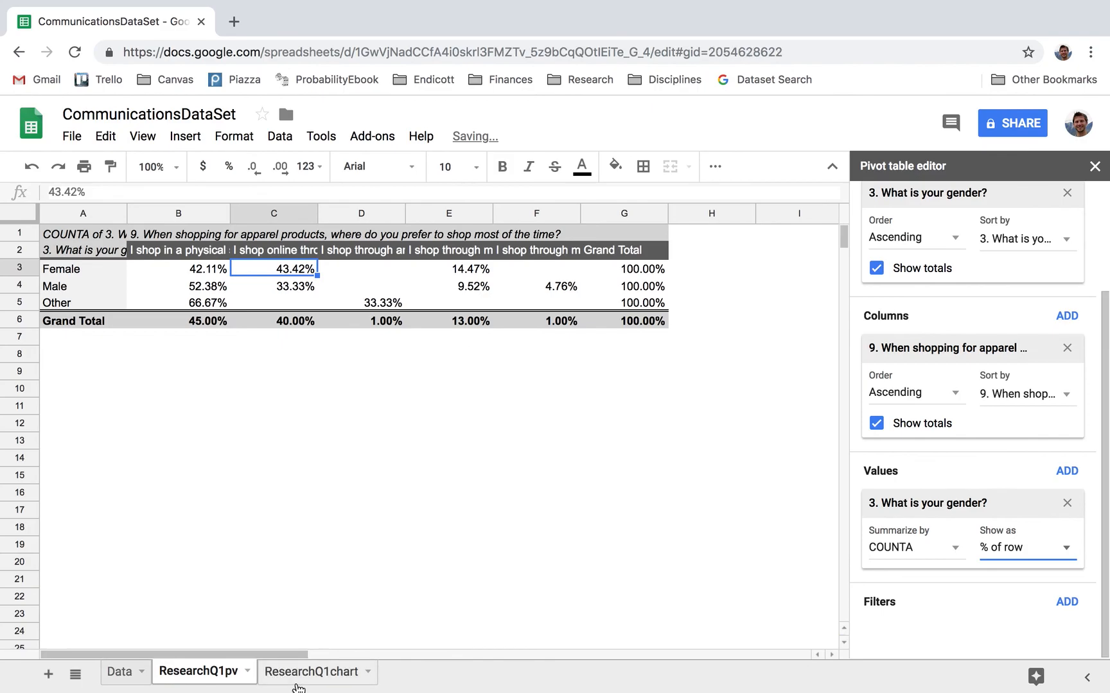
{"action": "left_click", "coordinate": [290, 683]}
{"action": "left_click", "coordinate": [208, 684]}
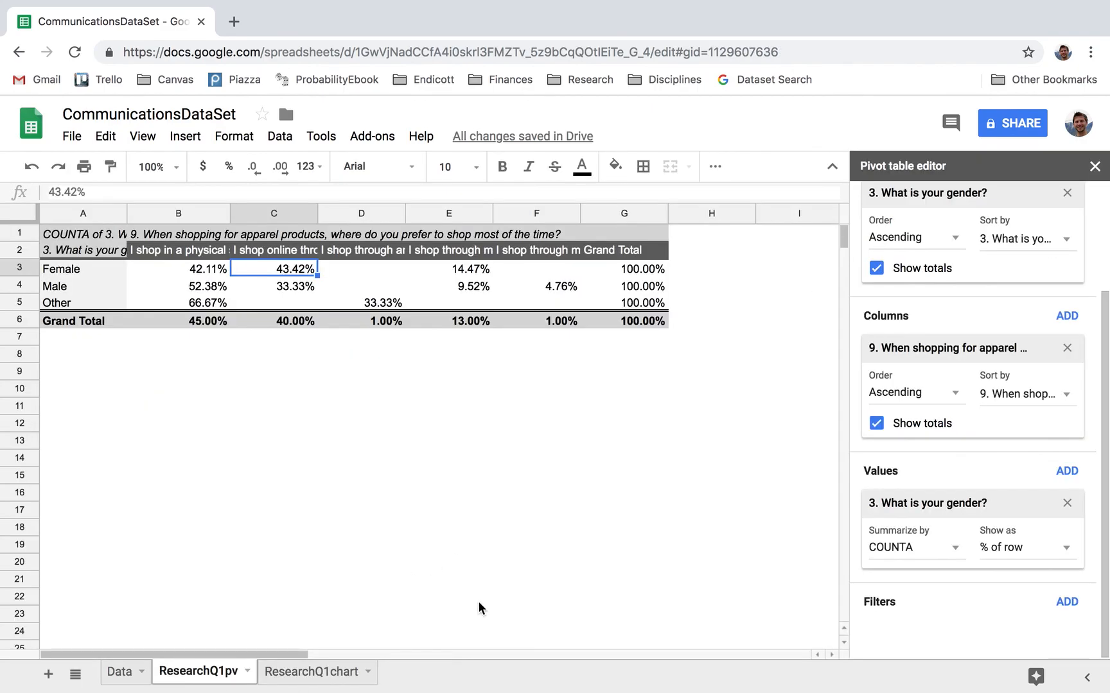
{"action": "left_click", "coordinate": [331, 672]}
{"action": "left_click", "coordinate": [231, 671]}
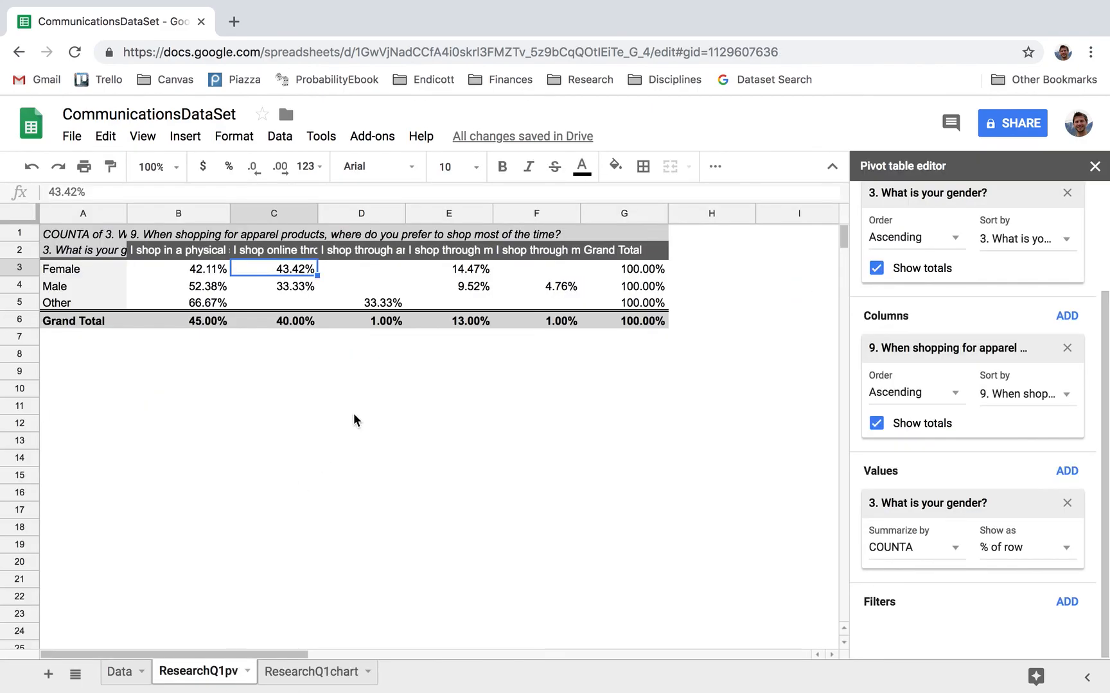